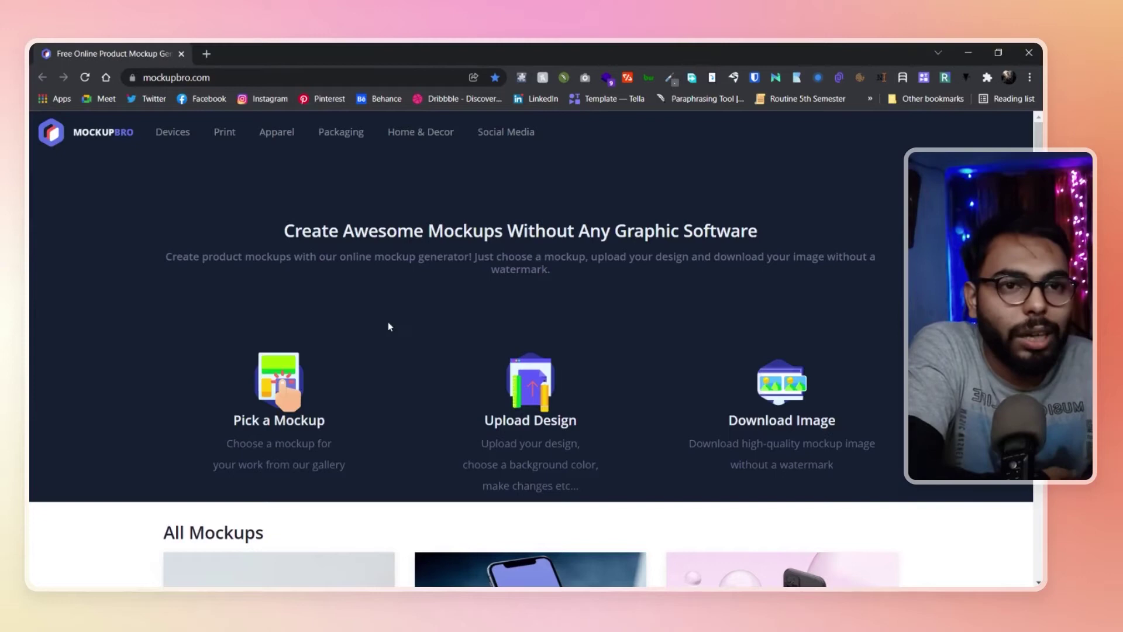
Scroll up and down the mockup gallery to browse the available designs
scroll(387, 328, "down", 3)
scroll(351, 323, "up", 3)
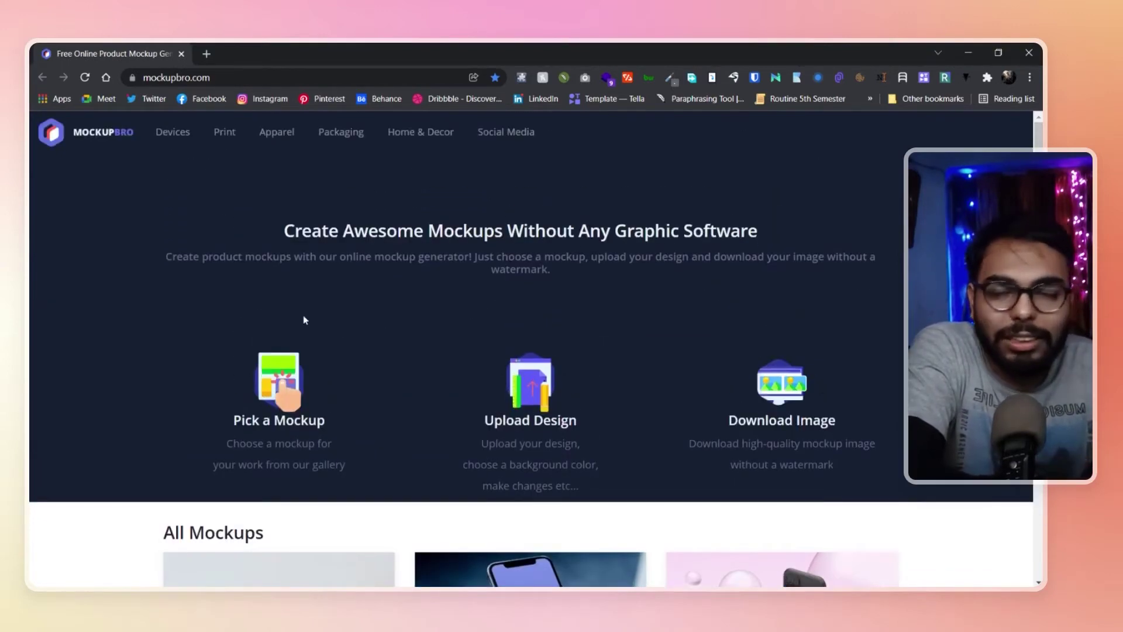
scroll(304, 319, "down", 1)
scroll(304, 320, "down", 1)
scroll(351, 380, "down", 8)
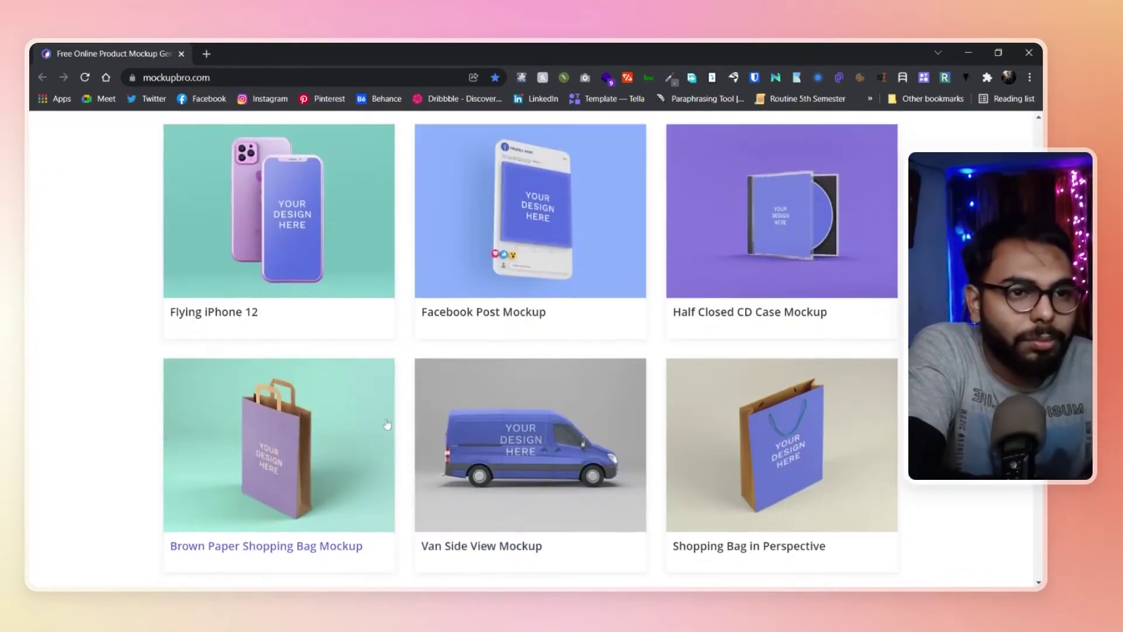
scroll(374, 421, "up", 2)
scroll(363, 415, "up", 3)
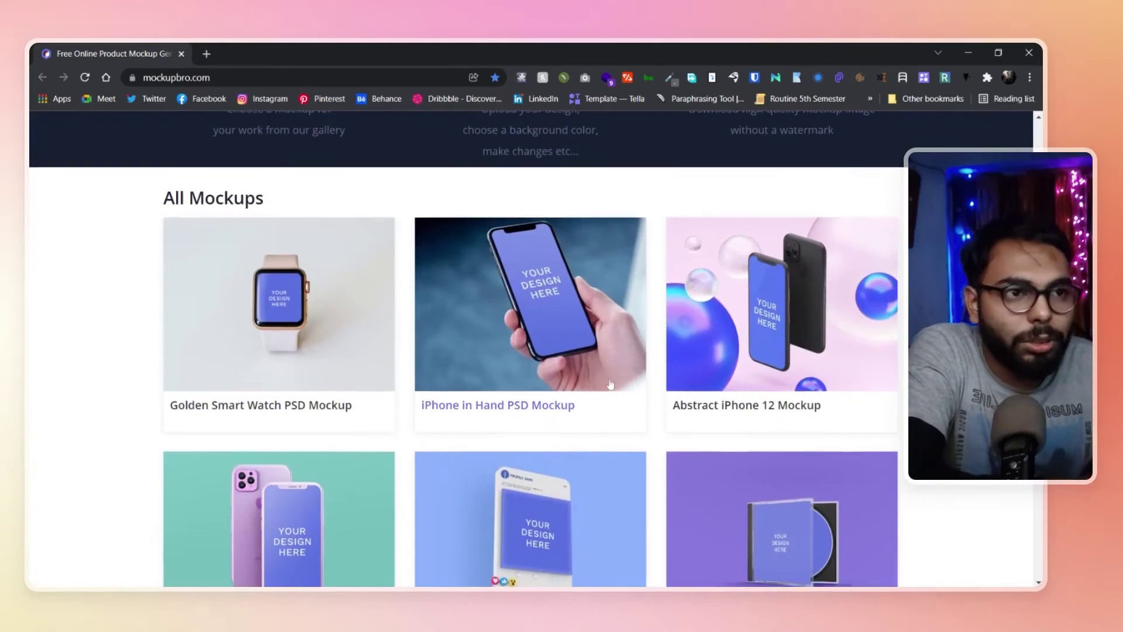
scroll(611, 385, "down", 3)
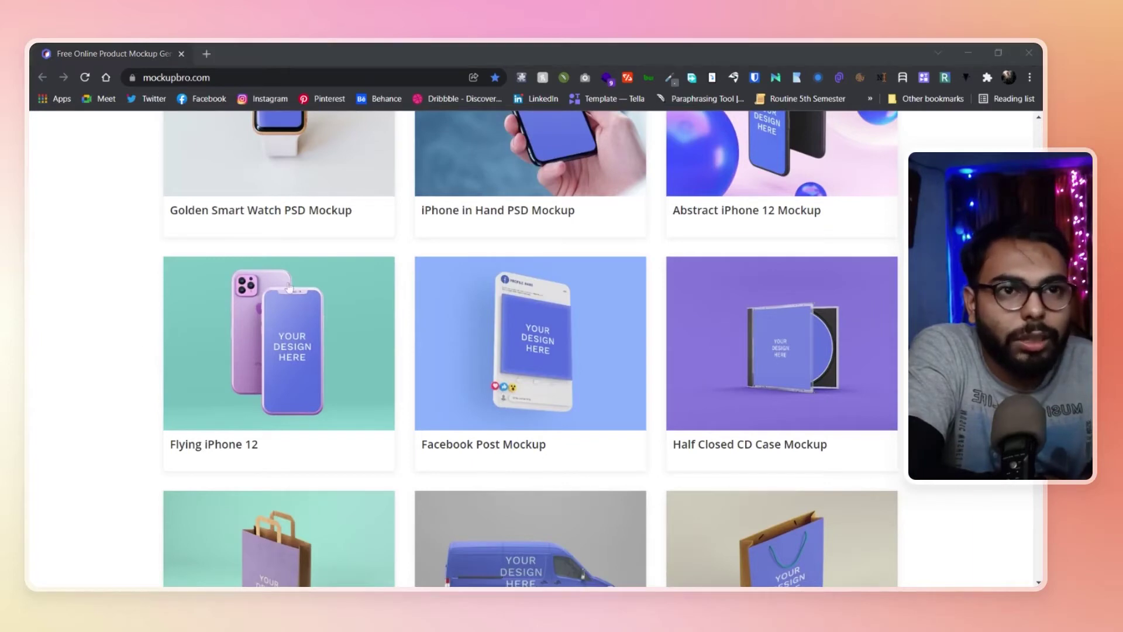
scroll(214, 397, "down", 5)
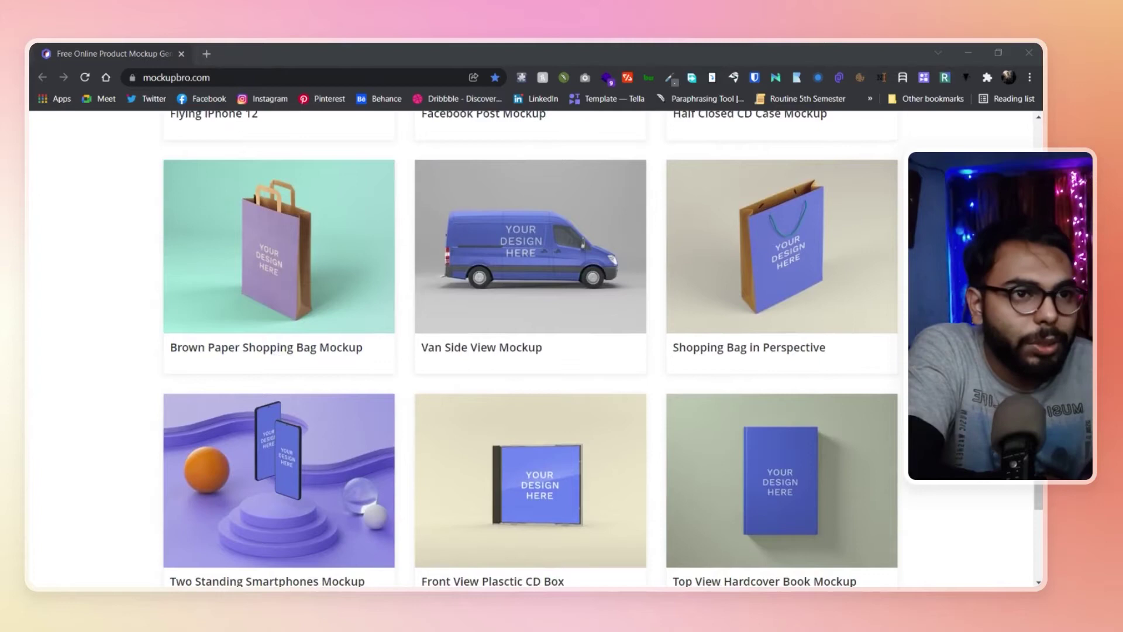
scroll(146, 445, "down", 2)
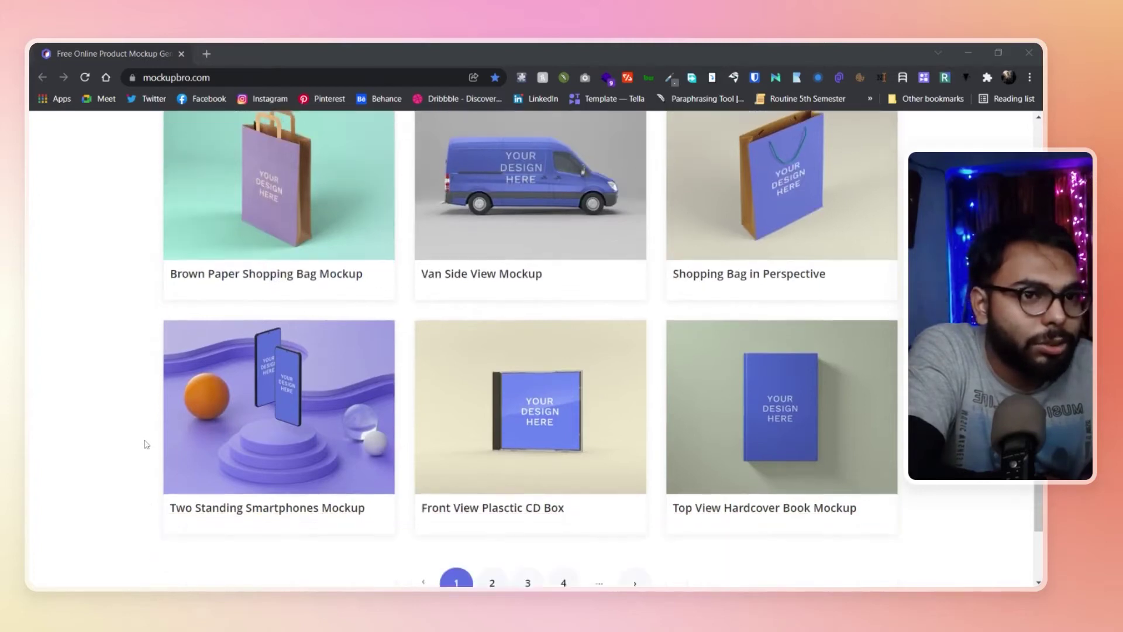
scroll(146, 445, "up", 2)
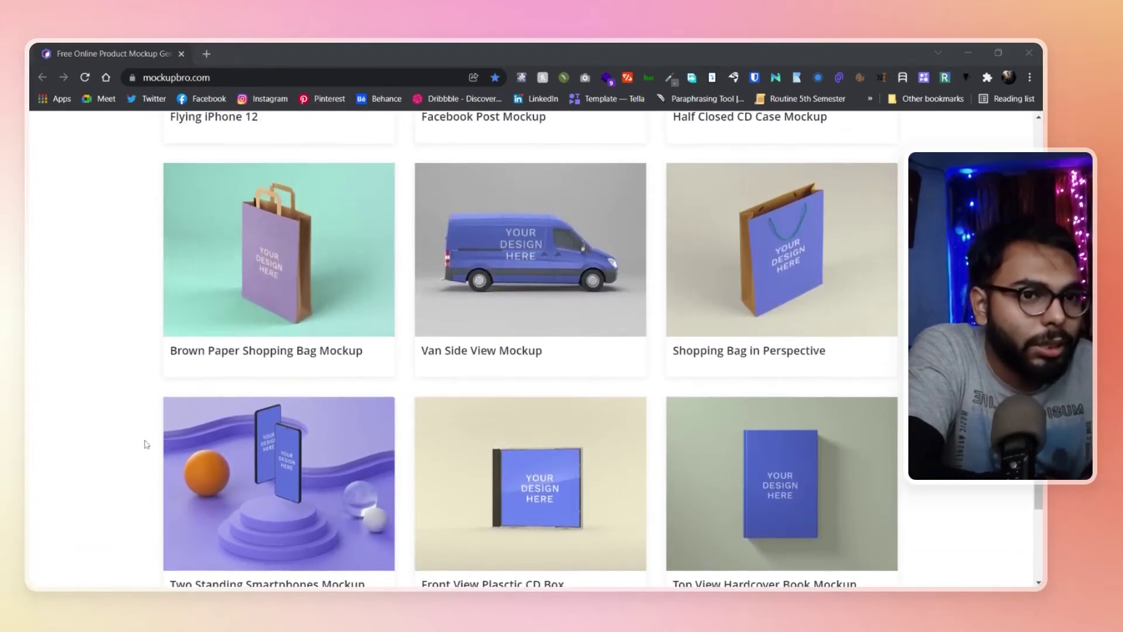
scroll(146, 444, "up", 2)
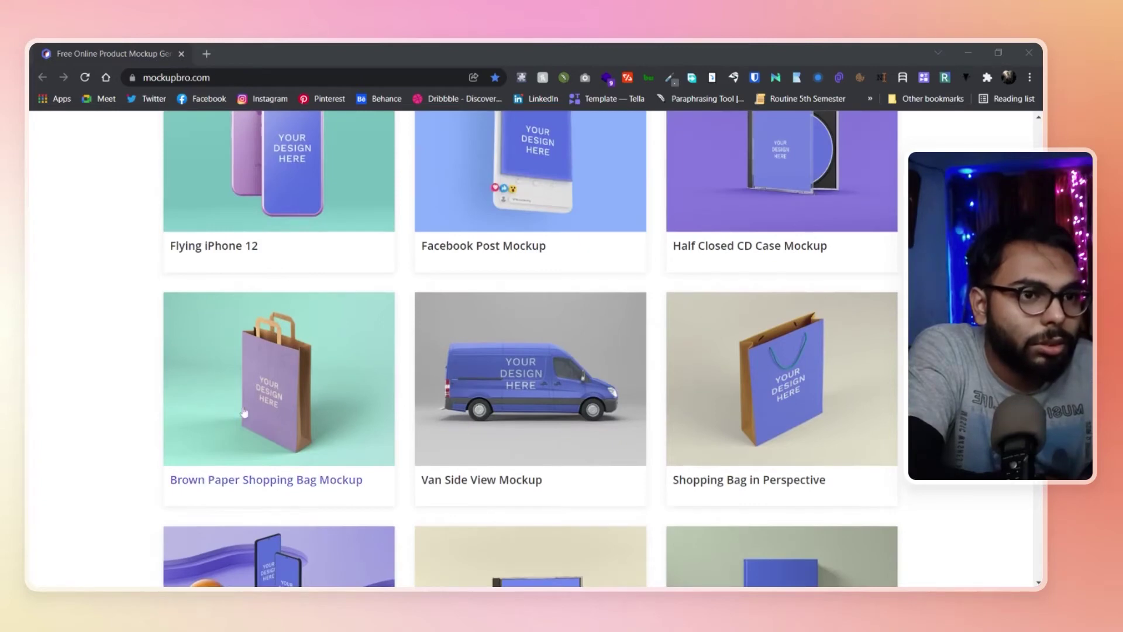
scroll(244, 413, "down", 1)
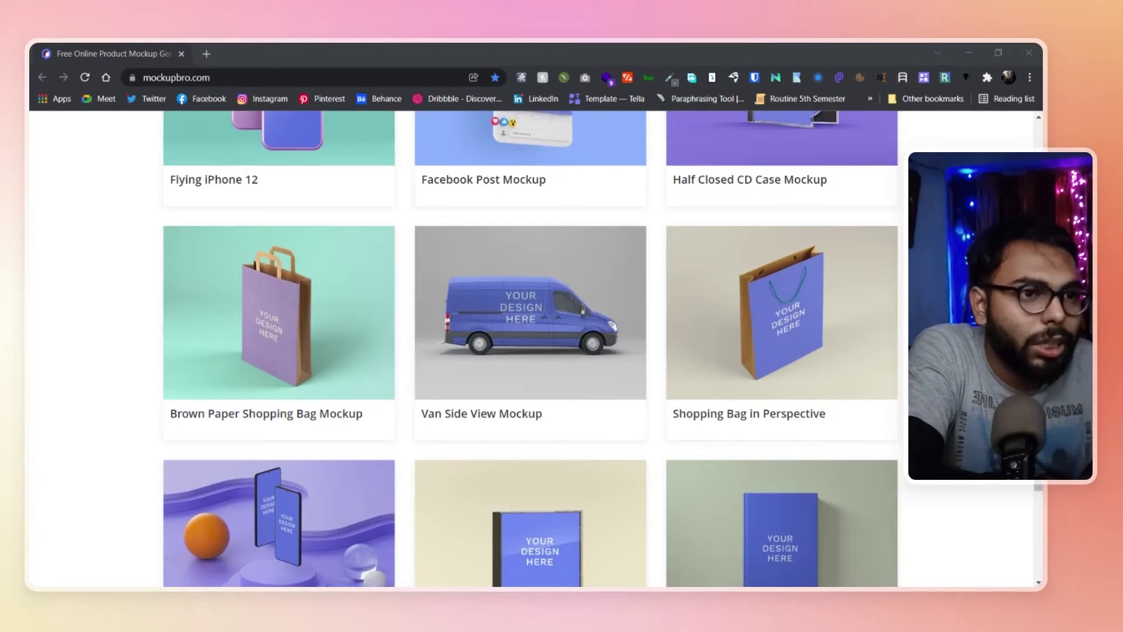
scroll(714, 283, "down", 2)
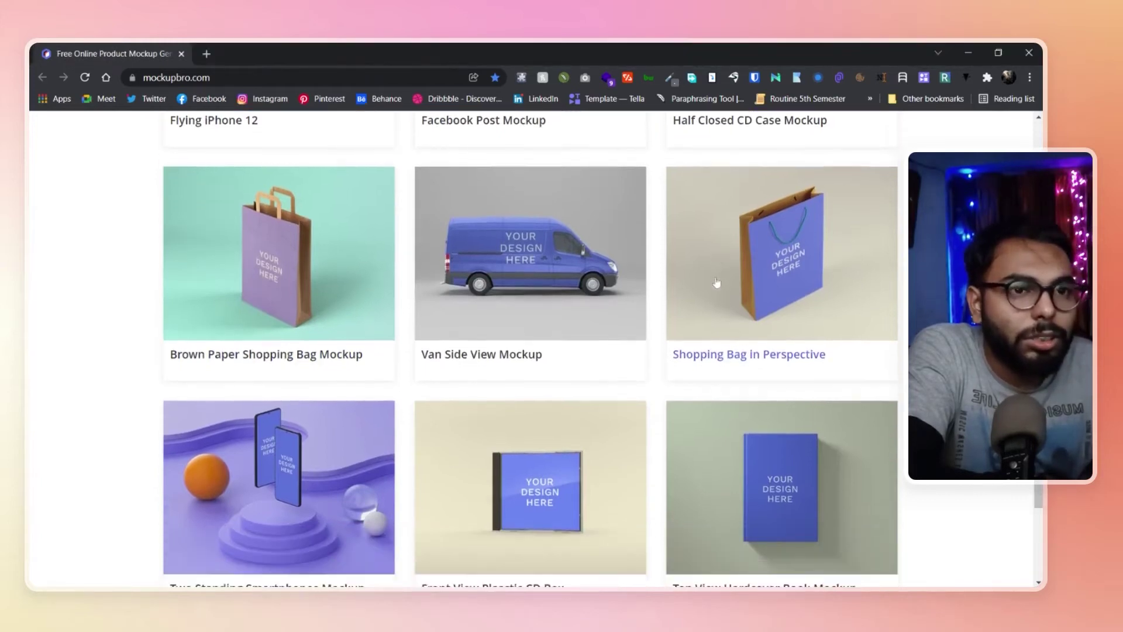
scroll(713, 283, "down", 3)
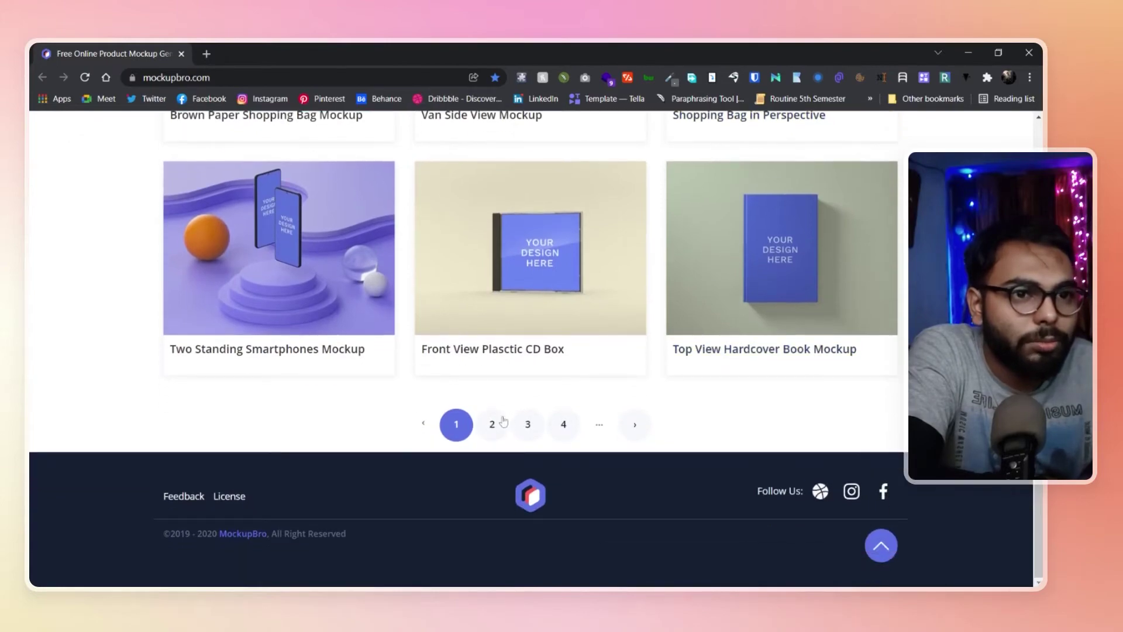
scroll(500, 416, "up", 10)
scroll(497, 406, "up", 10)
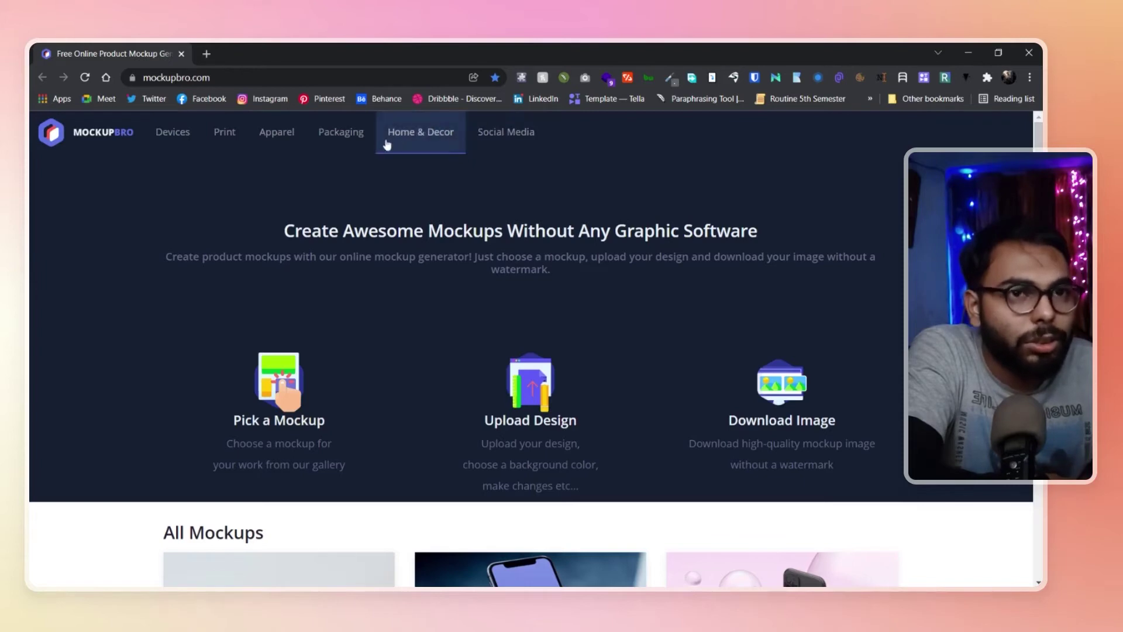
scroll(566, 337, "down", 7)
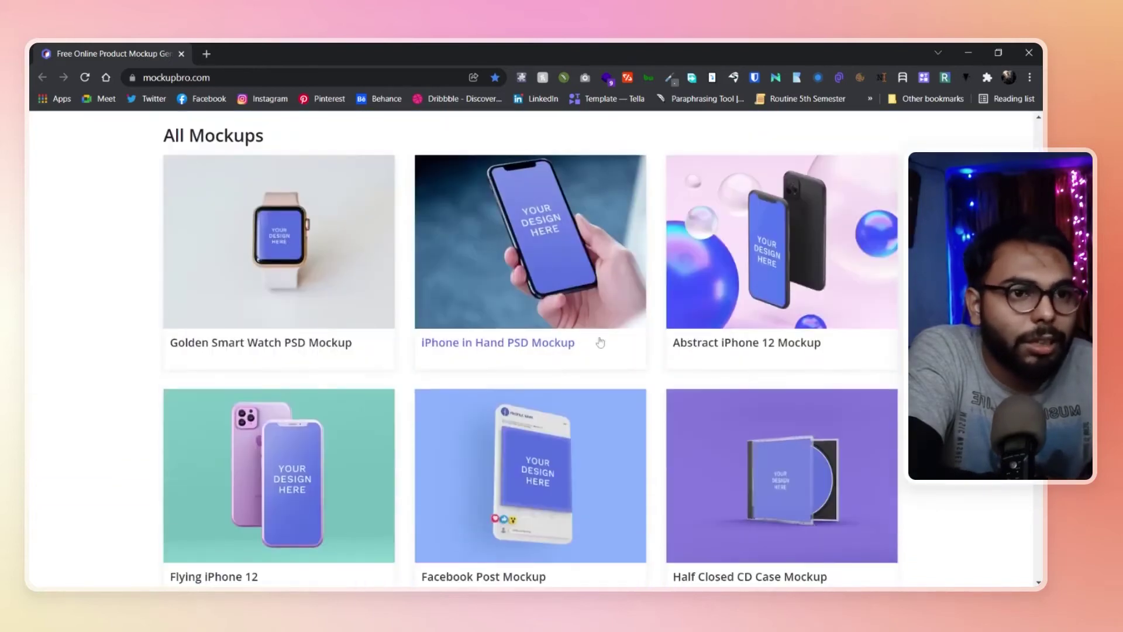
scroll(567, 338, "down", 6)
scroll(566, 338, "up", 3)
scroll(497, 351, "up", 7)
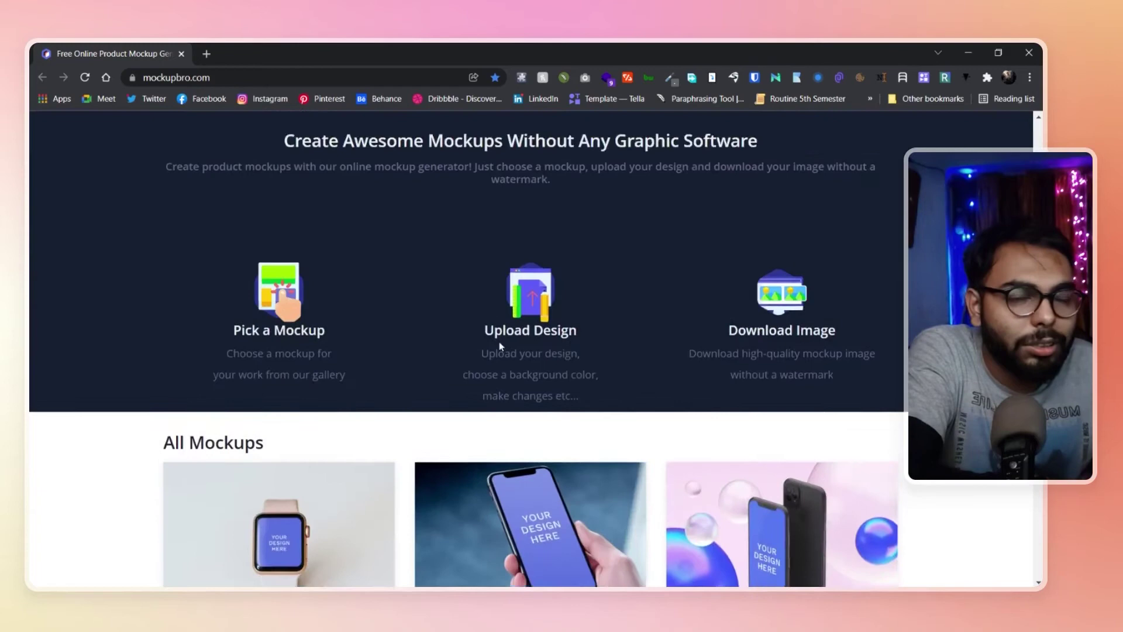
scroll(497, 347, "up", 2)
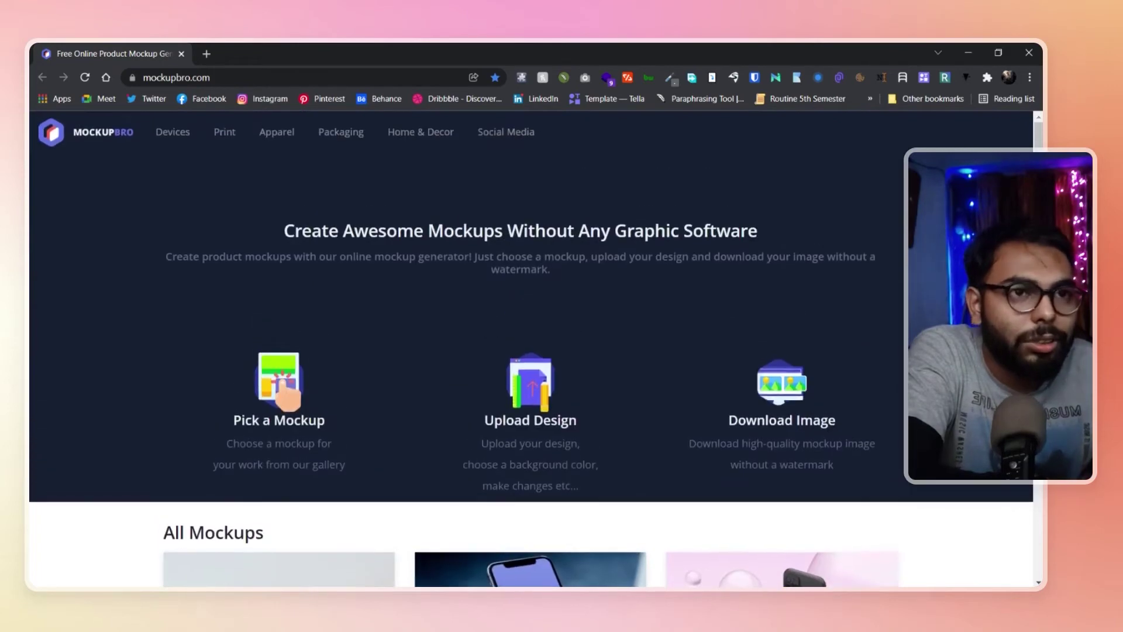
Look through the Home & Decor, Packaging and Apparel categories, ending on Print mockups
left_click(420, 133)
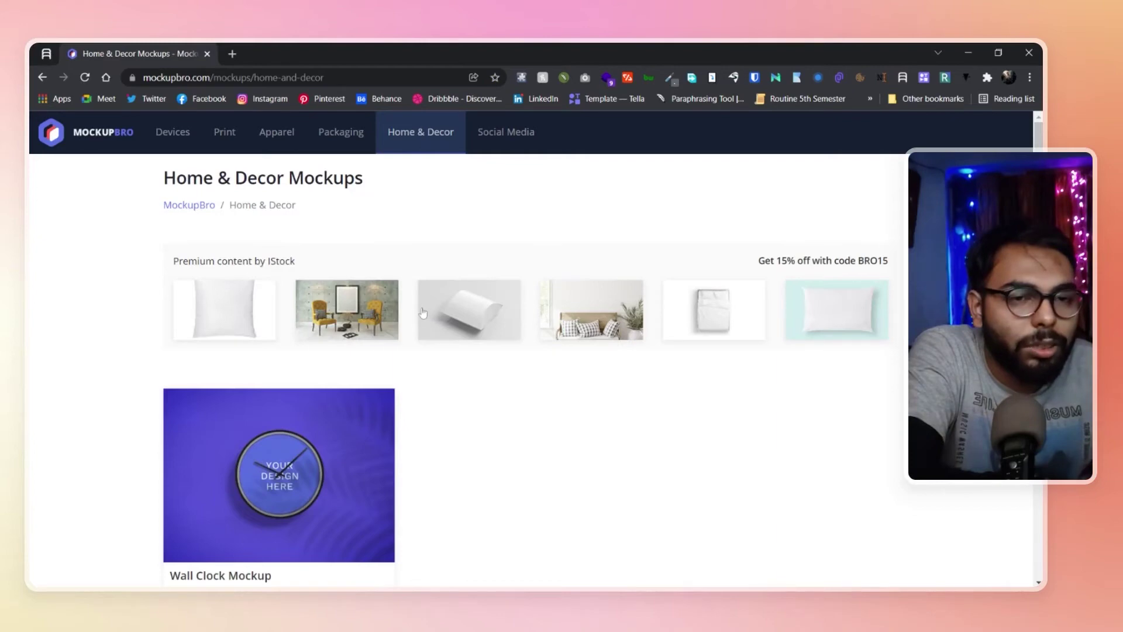
scroll(423, 312, "down", 1)
scroll(421, 313, "down", 2)
scroll(420, 313, "down", 2)
scroll(423, 312, "up", 5)
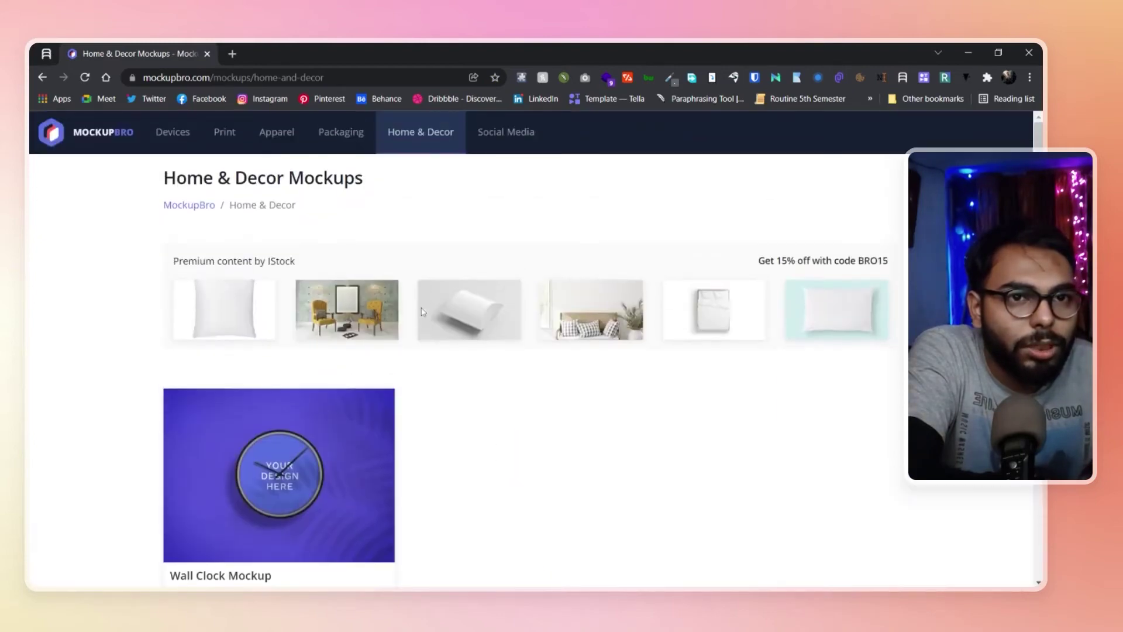
left_click(354, 131)
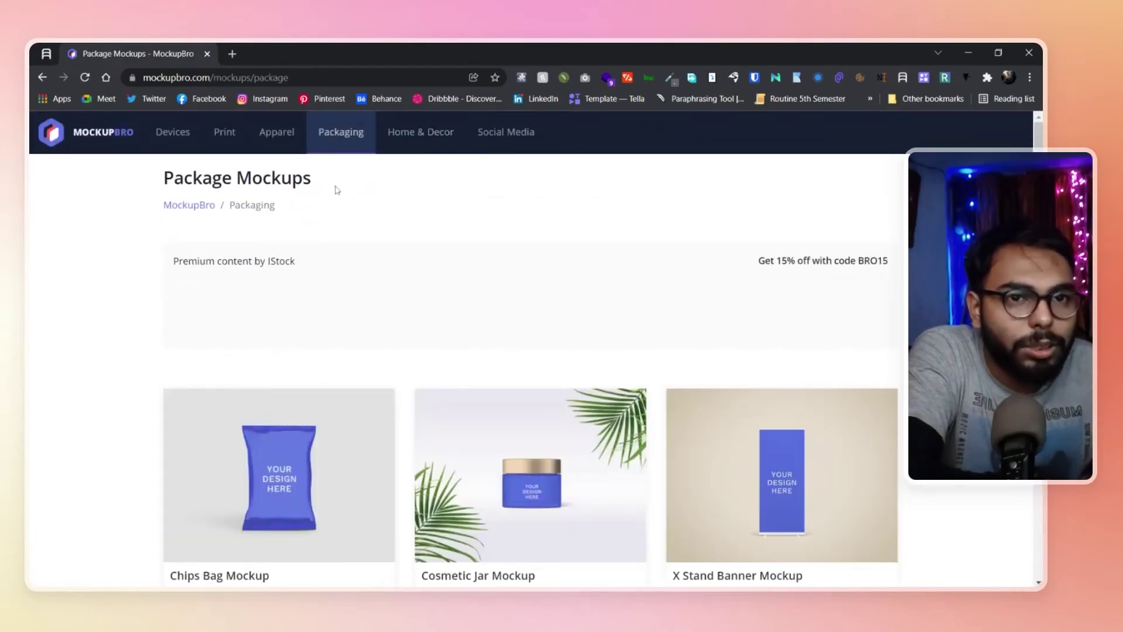
scroll(323, 216, "down", 4)
scroll(322, 215, "up", 4)
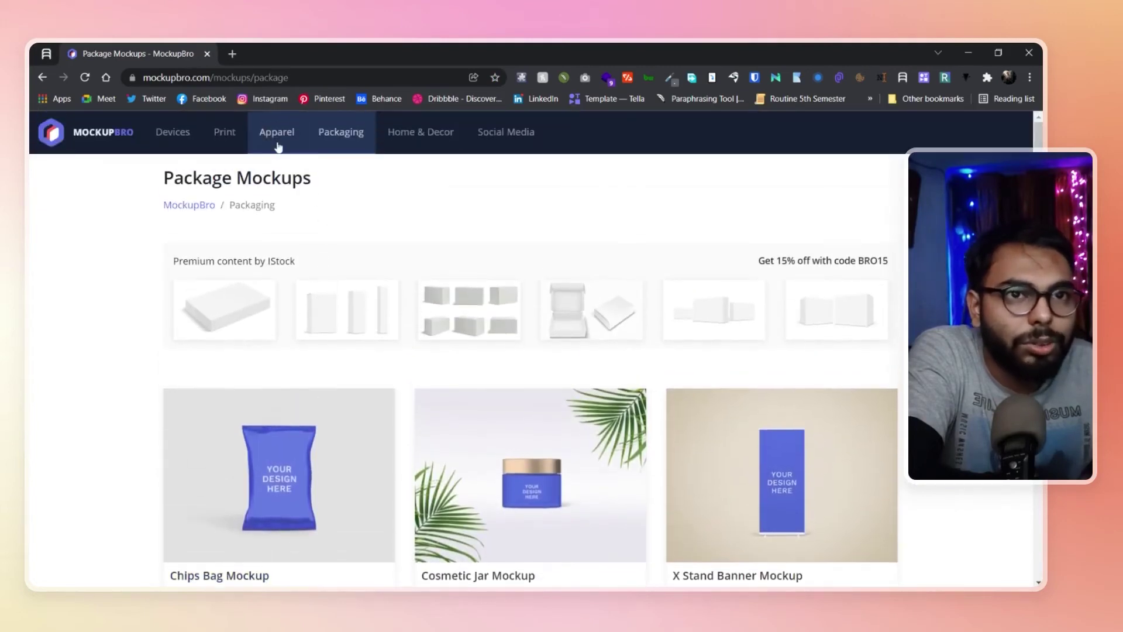
left_click(276, 132)
left_click(216, 132)
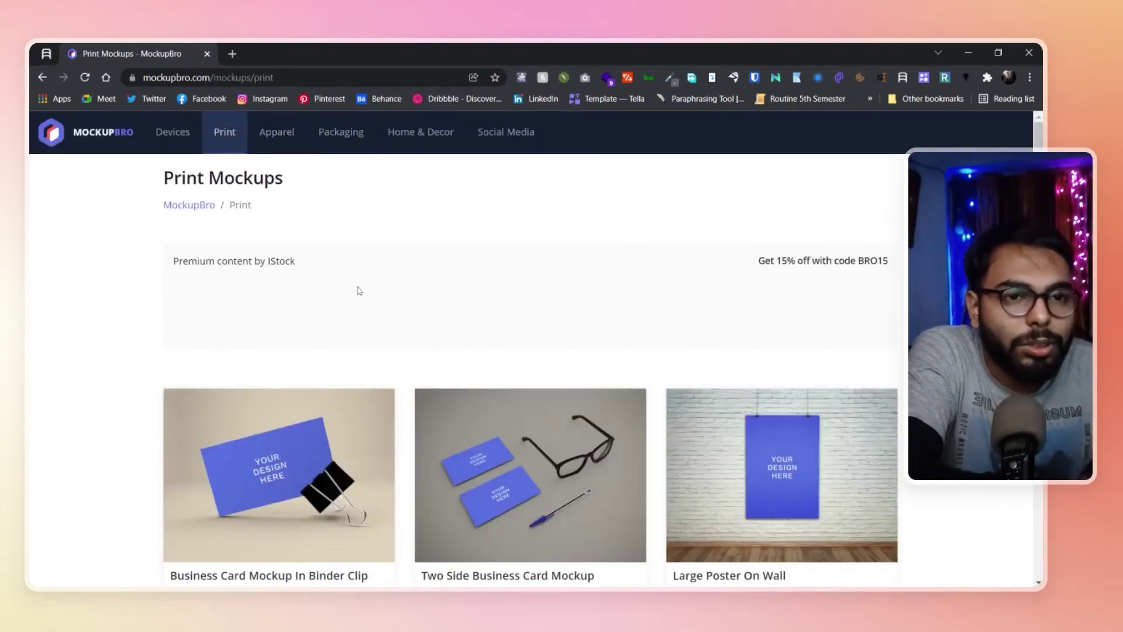
Page through the Print mockups to page 3, then back to page 1
scroll(359, 291, "down", 2)
scroll(359, 291, "down", 3)
scroll(359, 291, "down", 2)
scroll(358, 291, "down", 1)
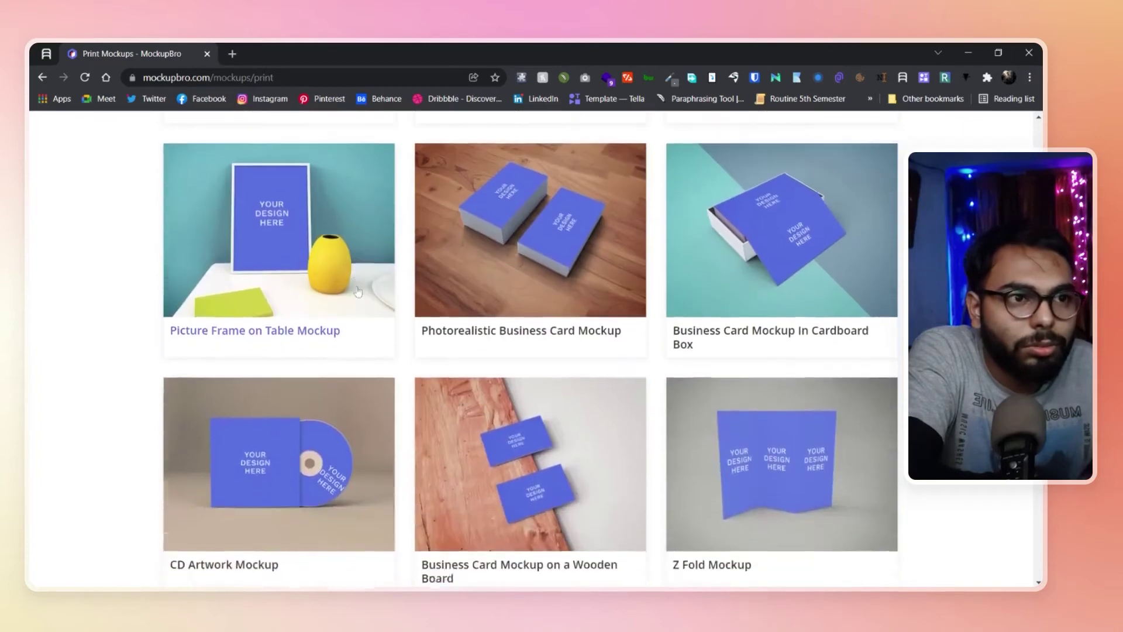
scroll(359, 291, "down", 2)
scroll(359, 291, "down", 4)
scroll(359, 291, "down", 2)
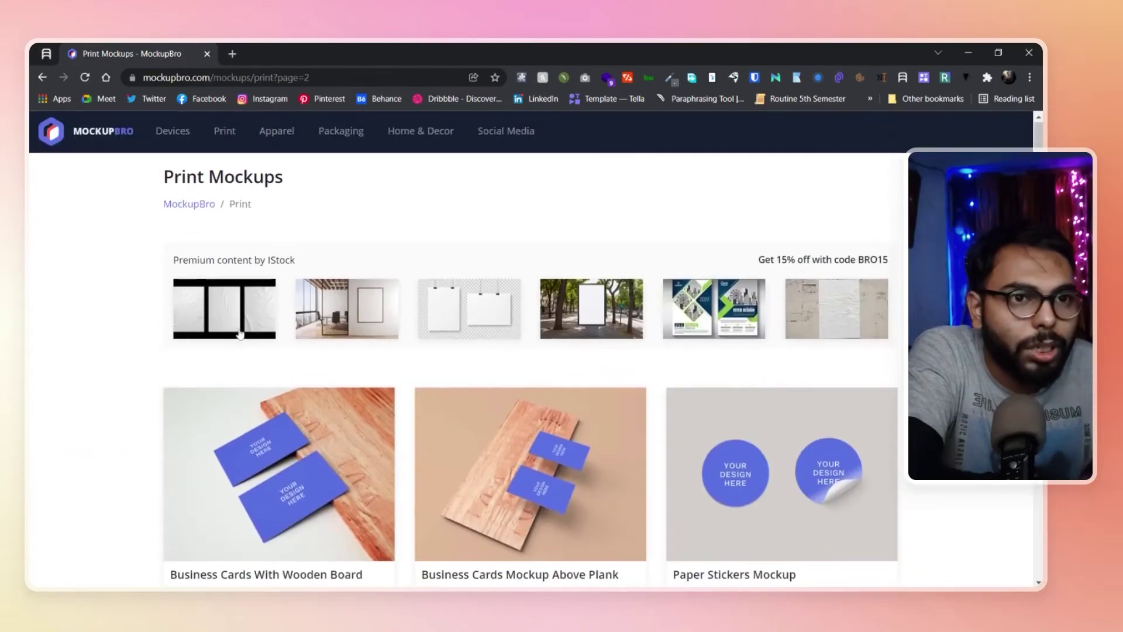
scroll(240, 334, "down", 1)
scroll(240, 334, "down", 2)
scroll(240, 333, "down", 2)
scroll(240, 334, "down", 2)
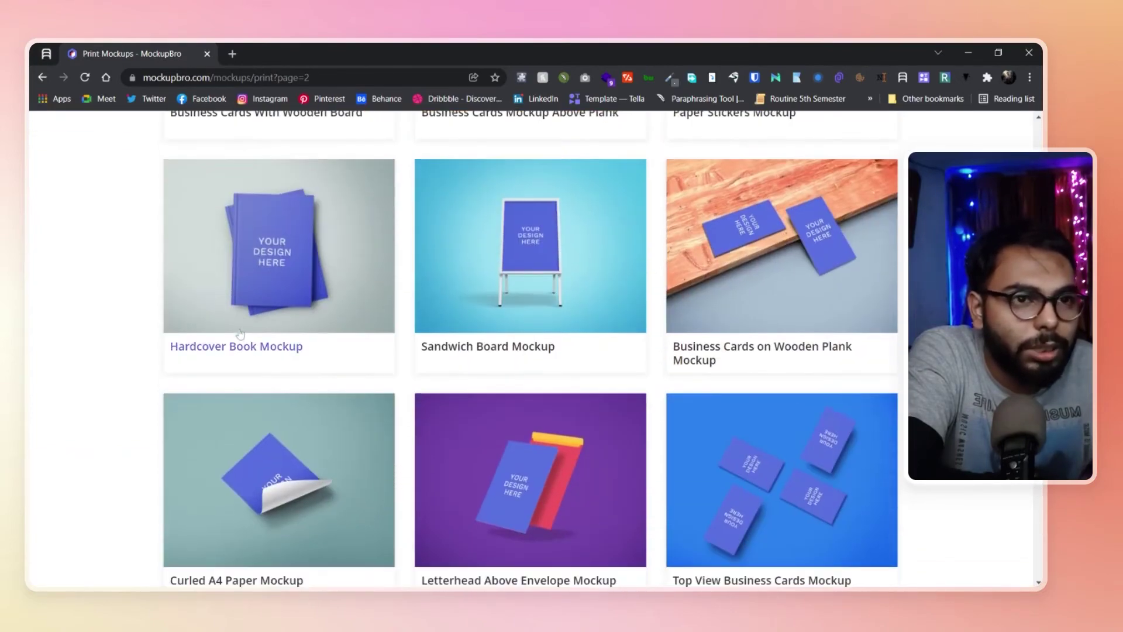
scroll(546, 301, "down", 2)
scroll(542, 302, "down", 2)
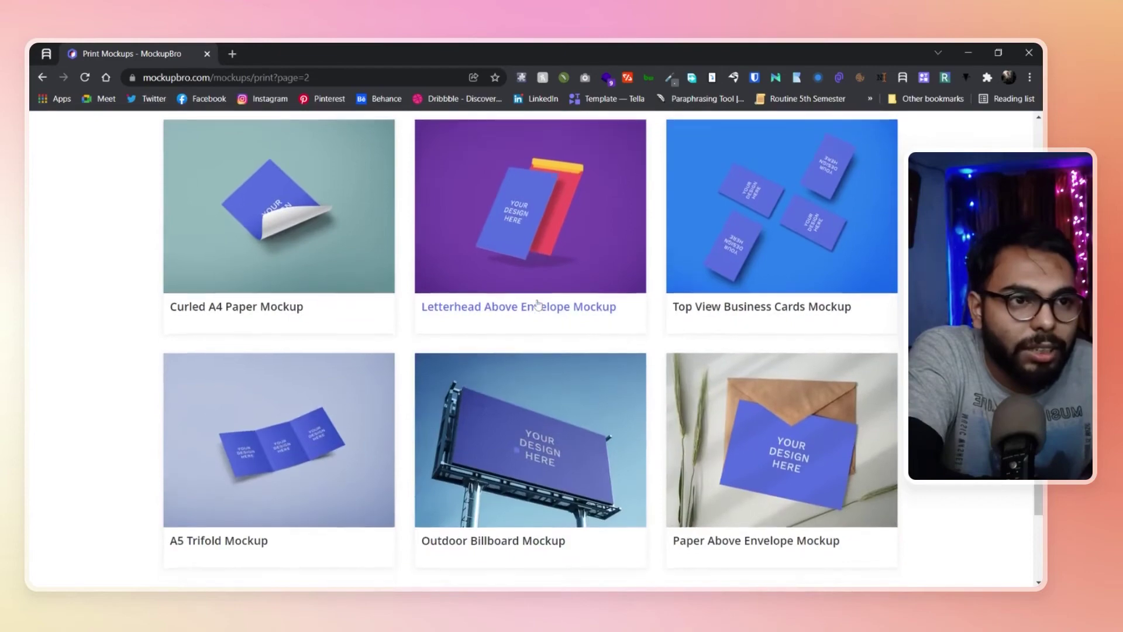
scroll(538, 304, "down", 2)
scroll(582, 389, "down", 1)
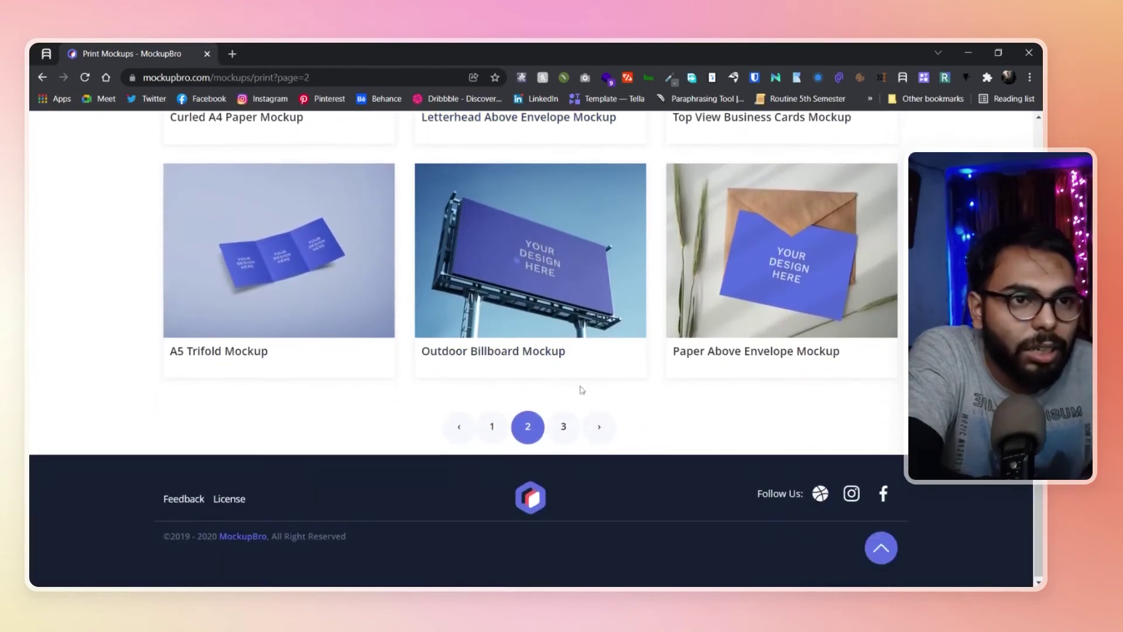
left_click(565, 426)
scroll(566, 419, "down", 5)
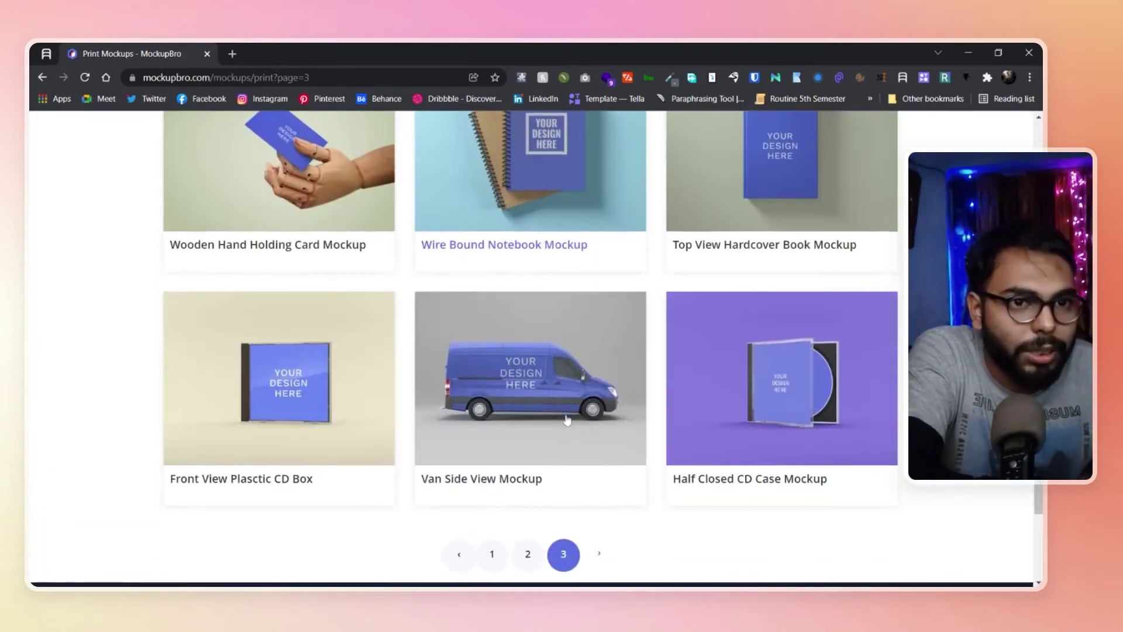
scroll(566, 419, "down", 2)
scroll(567, 419, "up", 6)
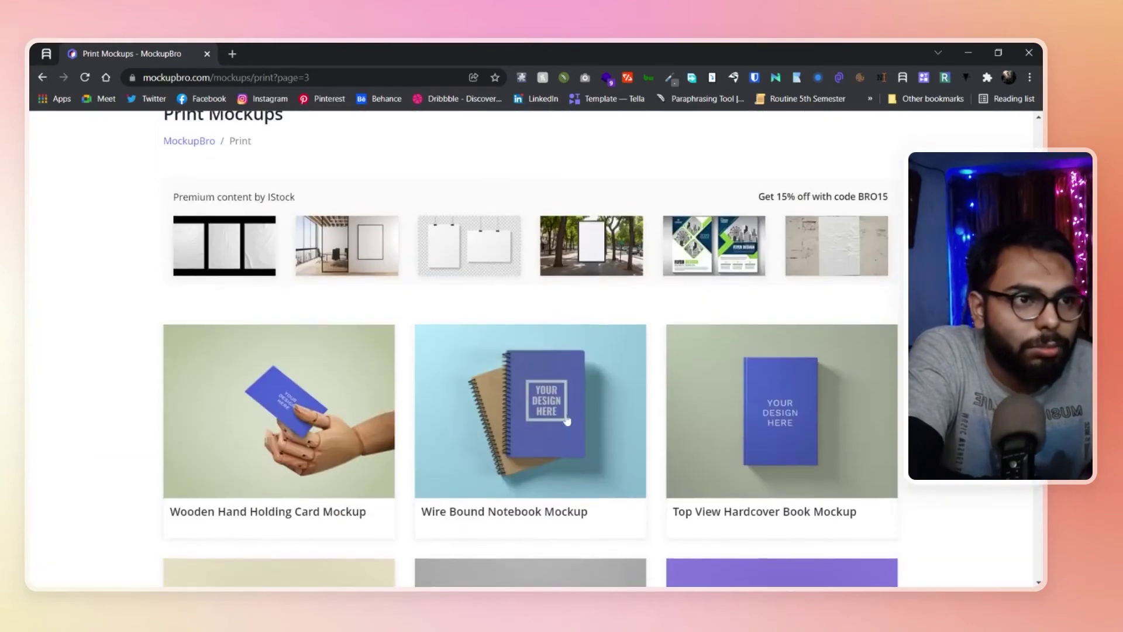
scroll(566, 418, "down", 5)
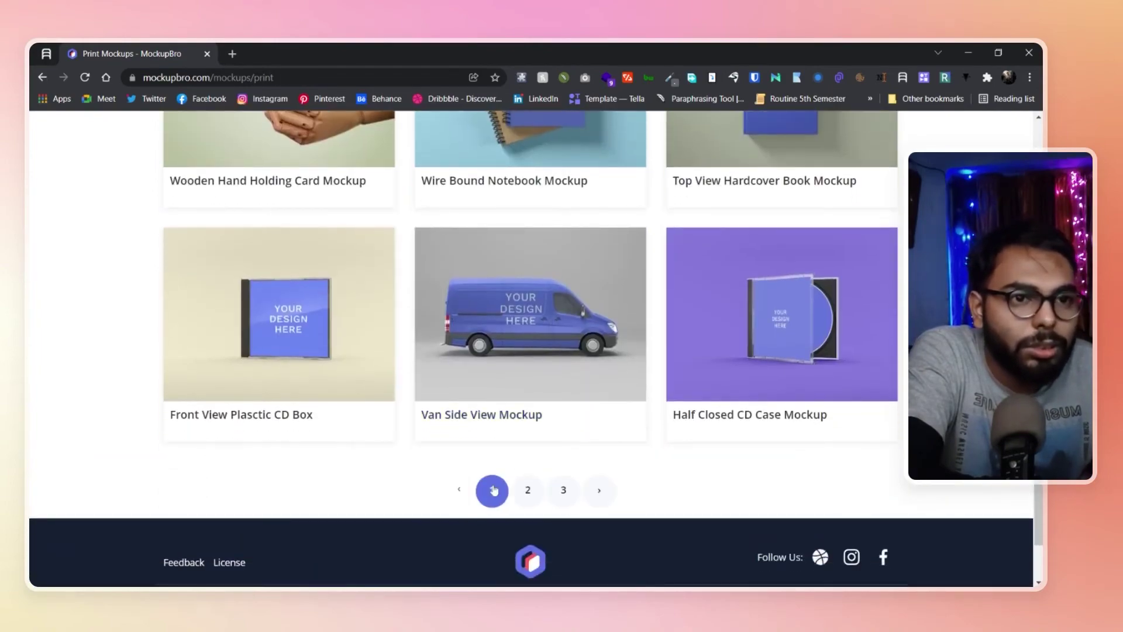
left_click(494, 490)
Open the Picture Frame on Table Mockup from the first page of Print mockups
scroll(534, 455, "down", 1)
scroll(533, 454, "down", 4)
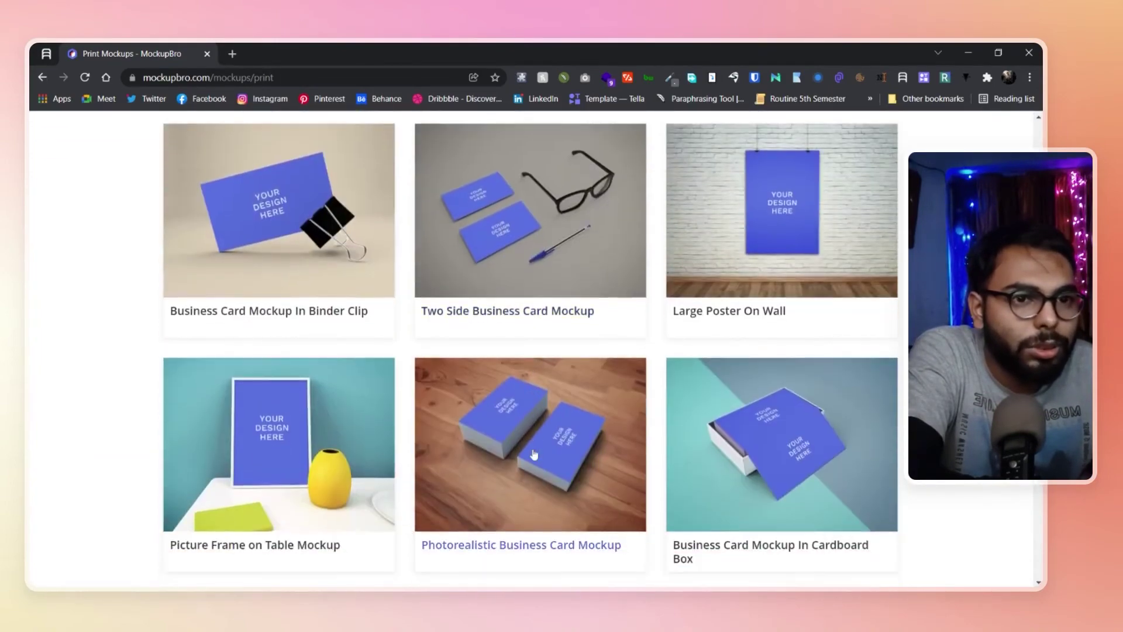
scroll(533, 455, "down", 3)
scroll(534, 455, "down", 6)
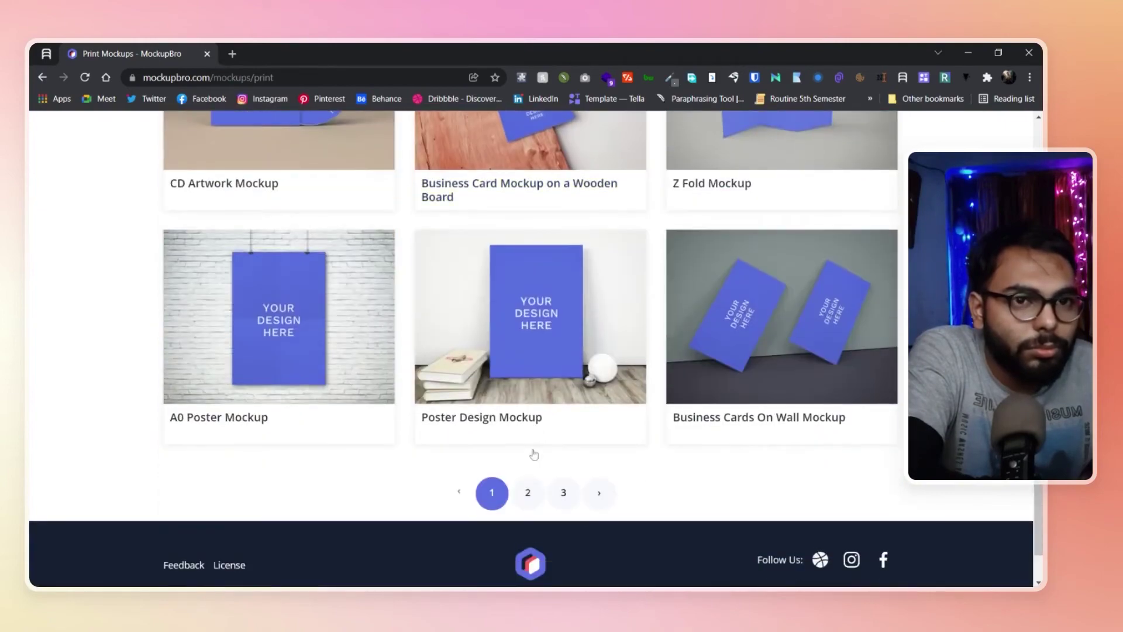
scroll(527, 421, "up", 4)
scroll(351, 398, "up", 4)
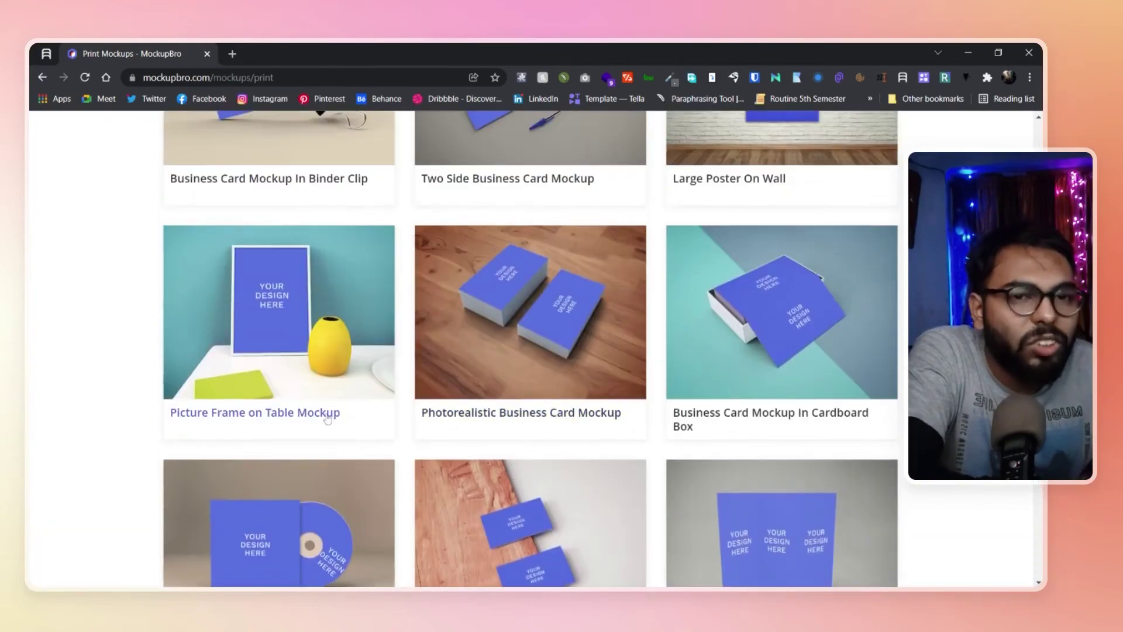
scroll(322, 386, "down", 4)
scroll(320, 376, "up", 4)
left_click(322, 335)
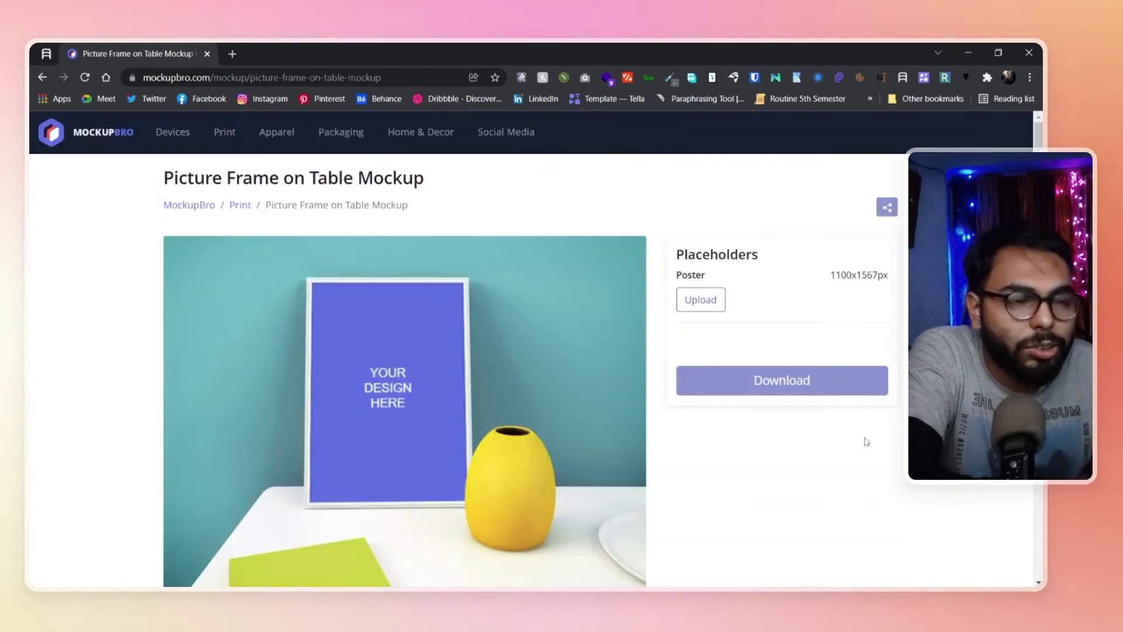
scroll(737, 347, "down", 1)
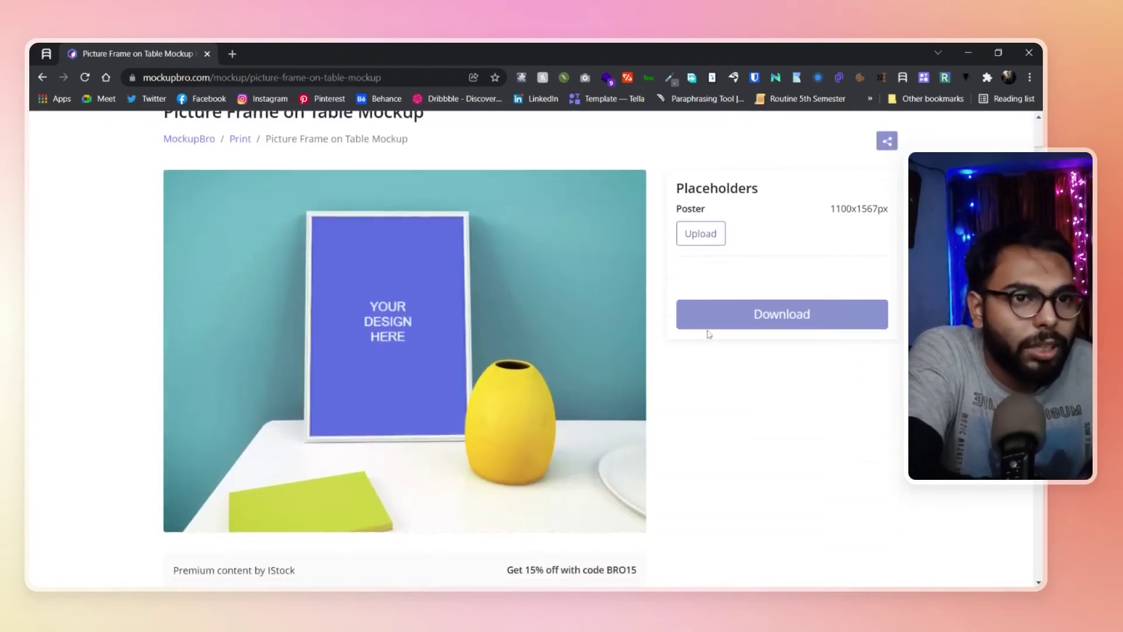
left_click(701, 232)
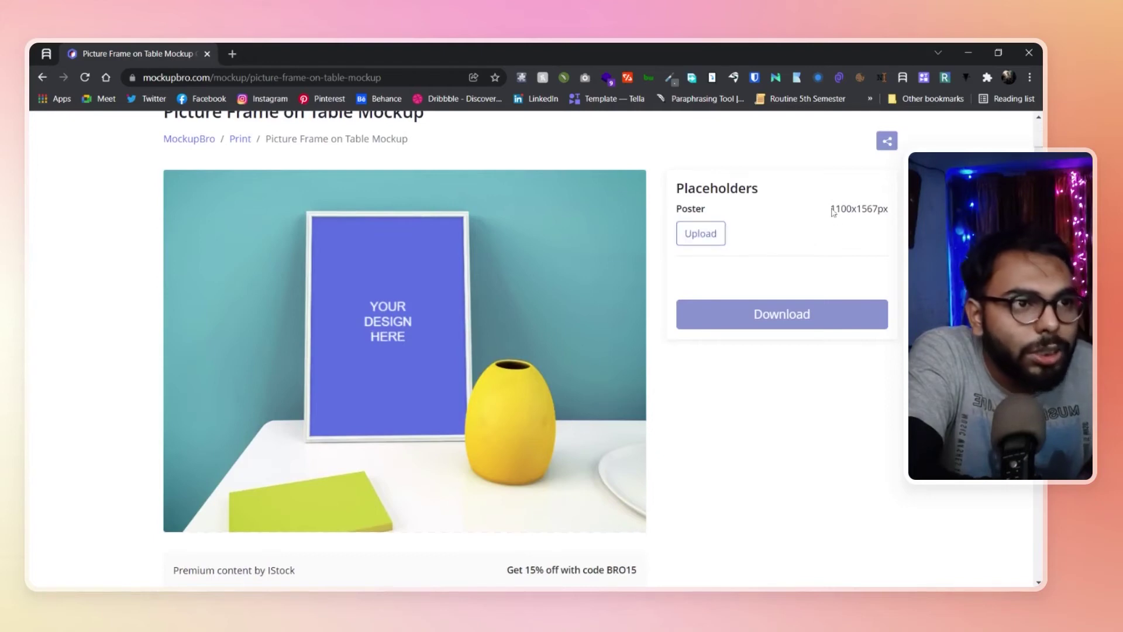
left_click_drag(831, 209, 858, 210)
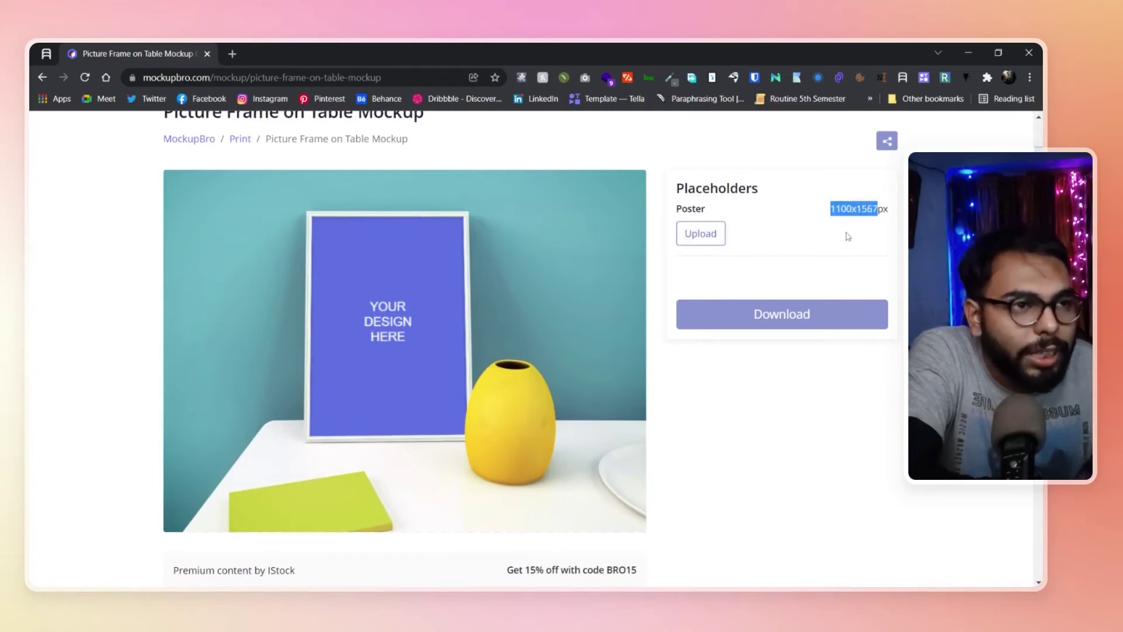
left_click(848, 237)
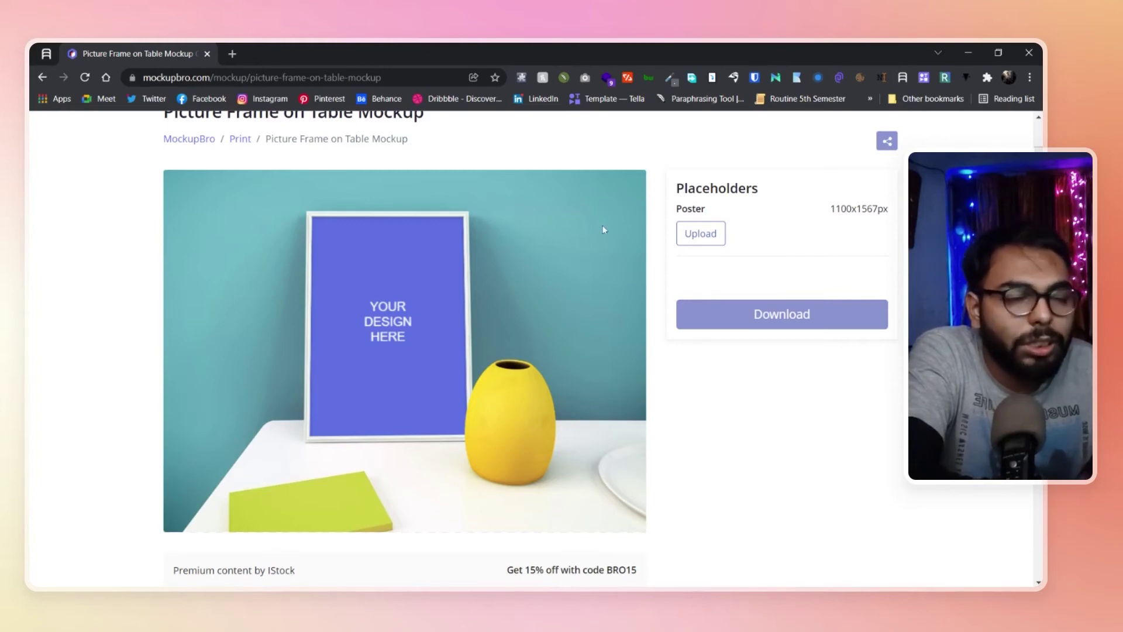
Upload the portrait Final.png and apply the crop to place it in the poster frame
left_click(696, 240)
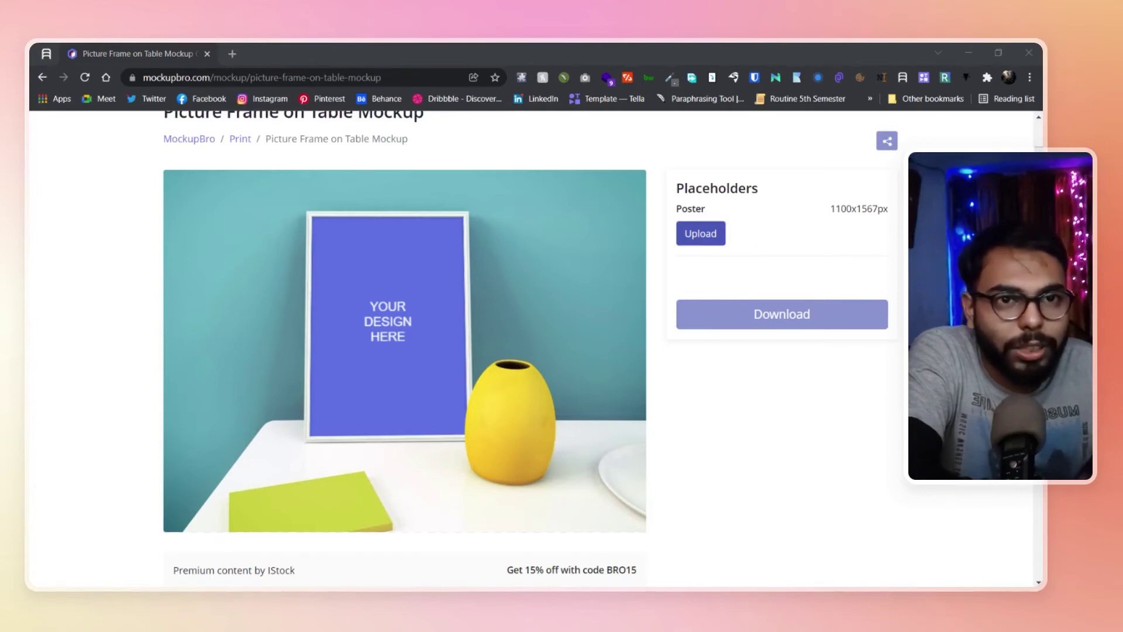
key("Return")
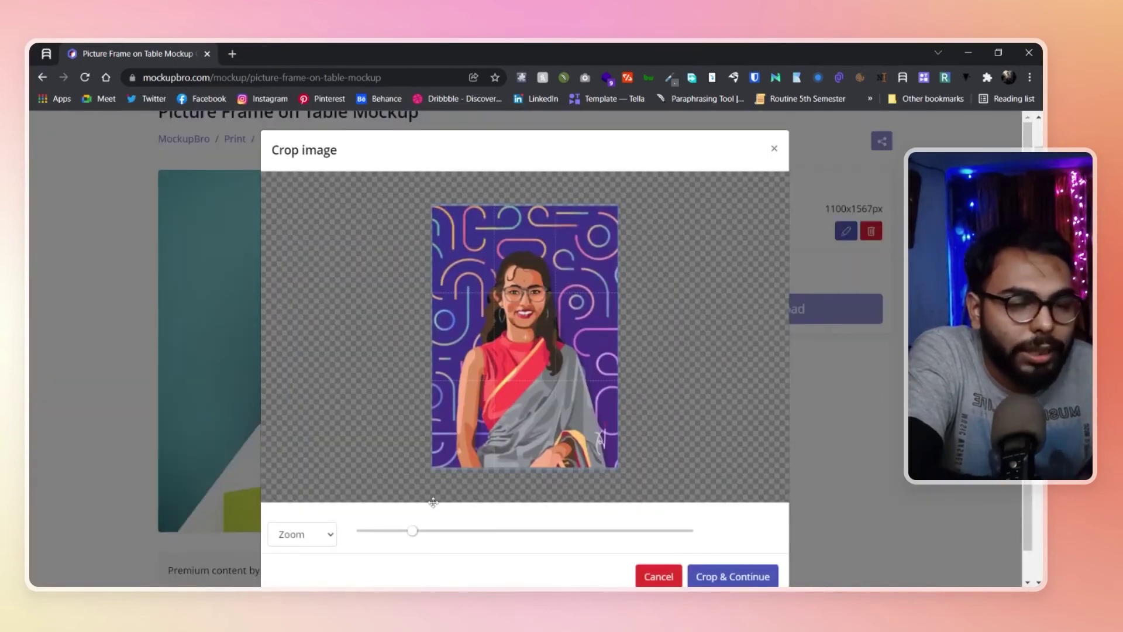
left_click(320, 534)
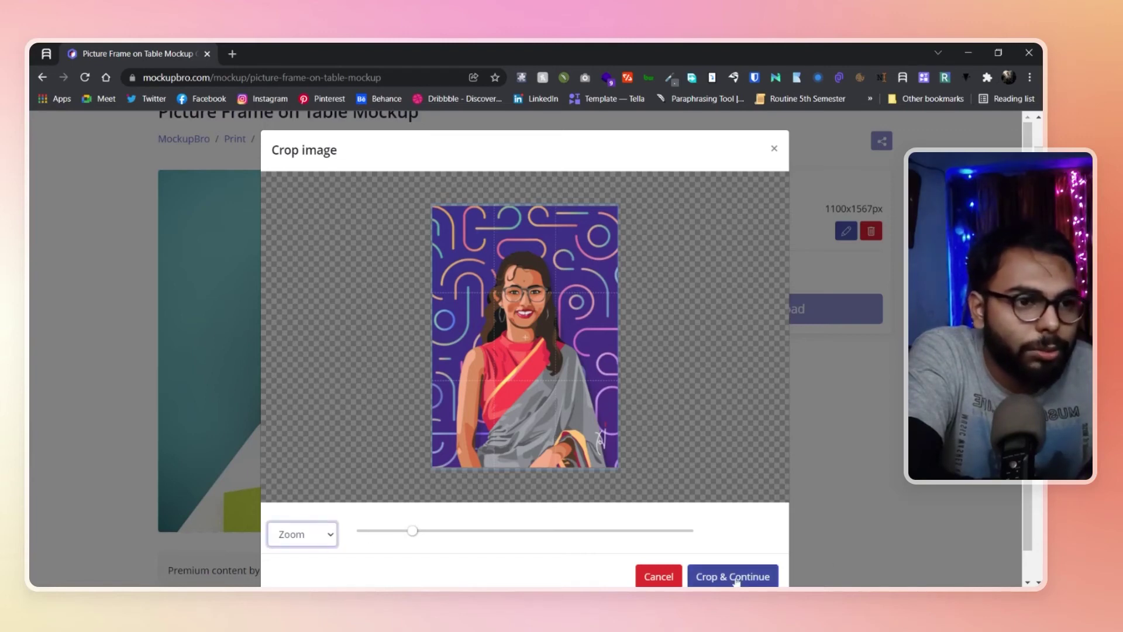
left_click(761, 576)
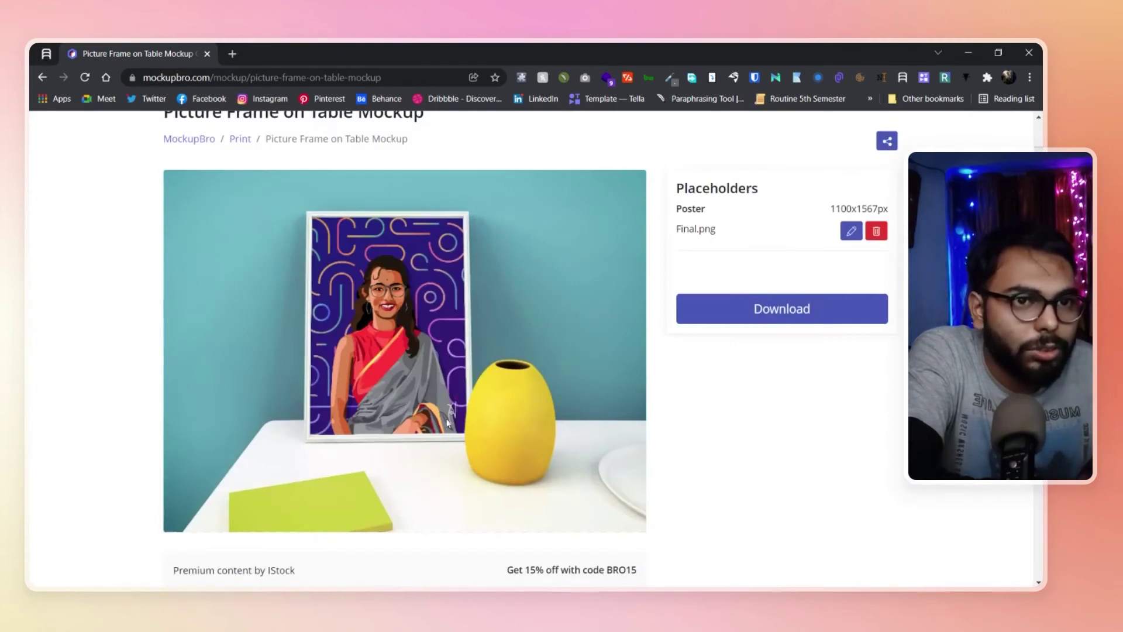
Scroll over the mockup page to review the placed Final.png portrait
scroll(725, 421, "down", 1)
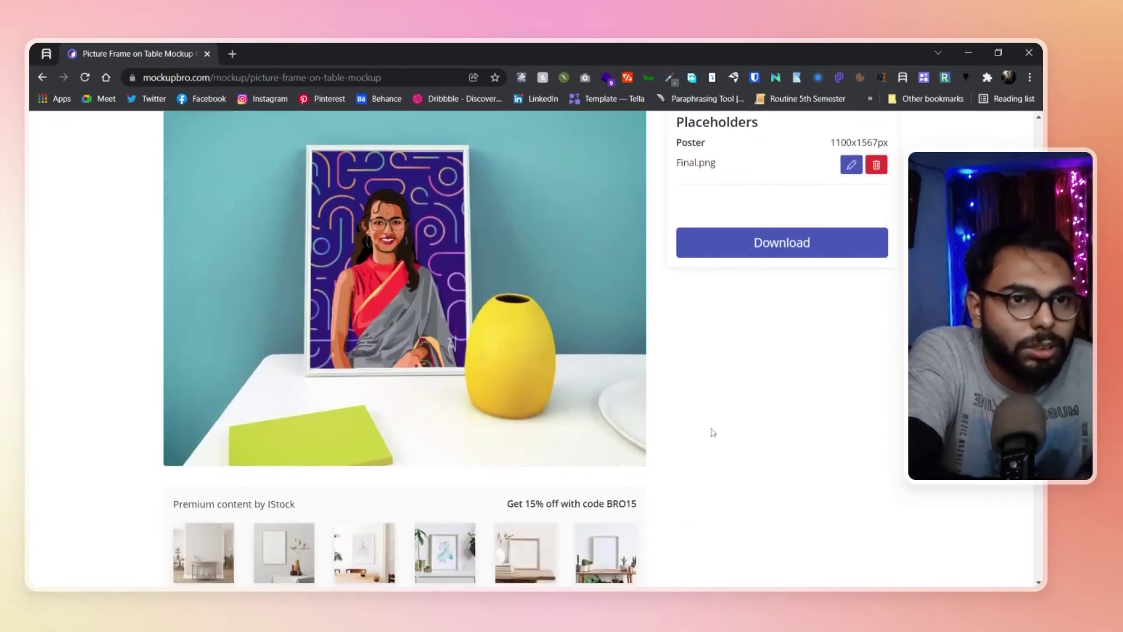
scroll(361, 355, "up", 1)
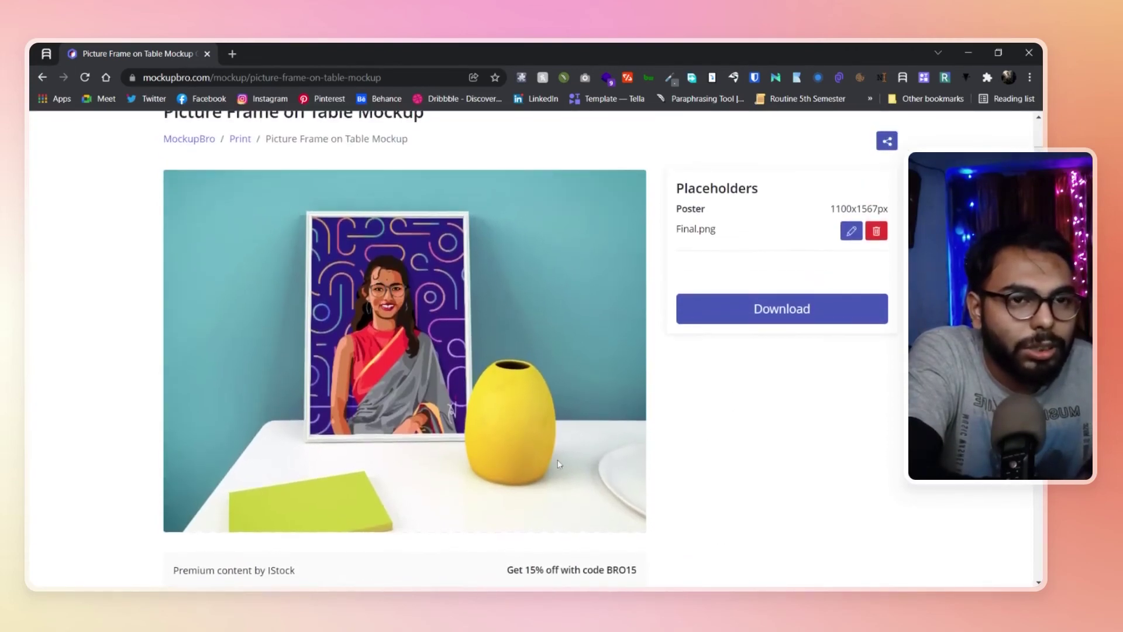
scroll(557, 459, "up", 1)
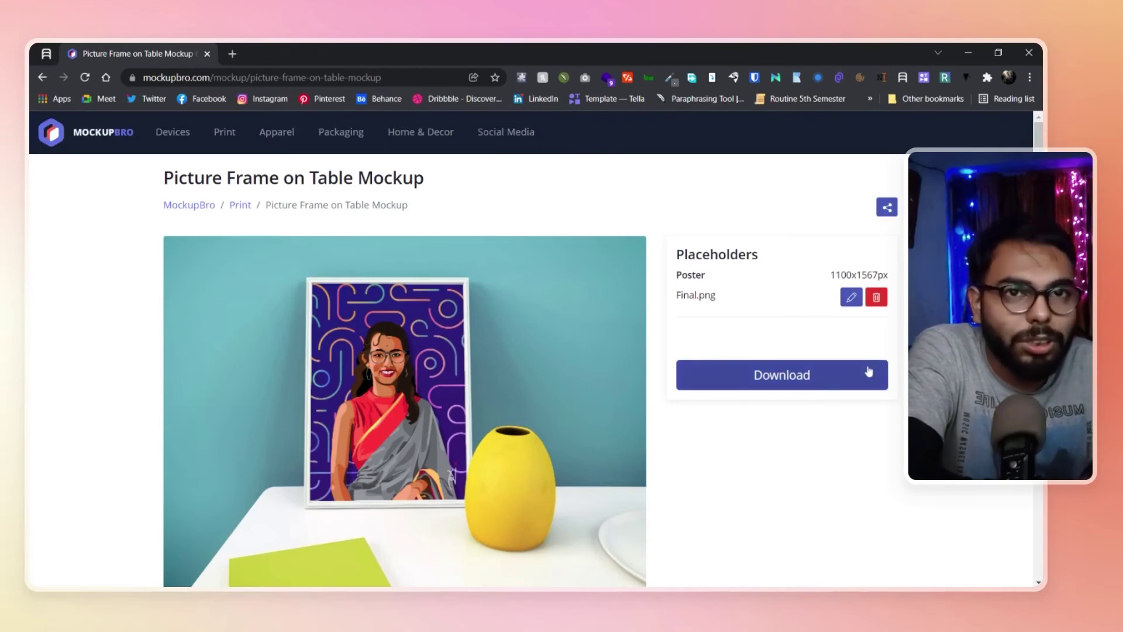
Delete the Final.png upload, return to the homepage and scroll down to the footer
left_click(877, 298)
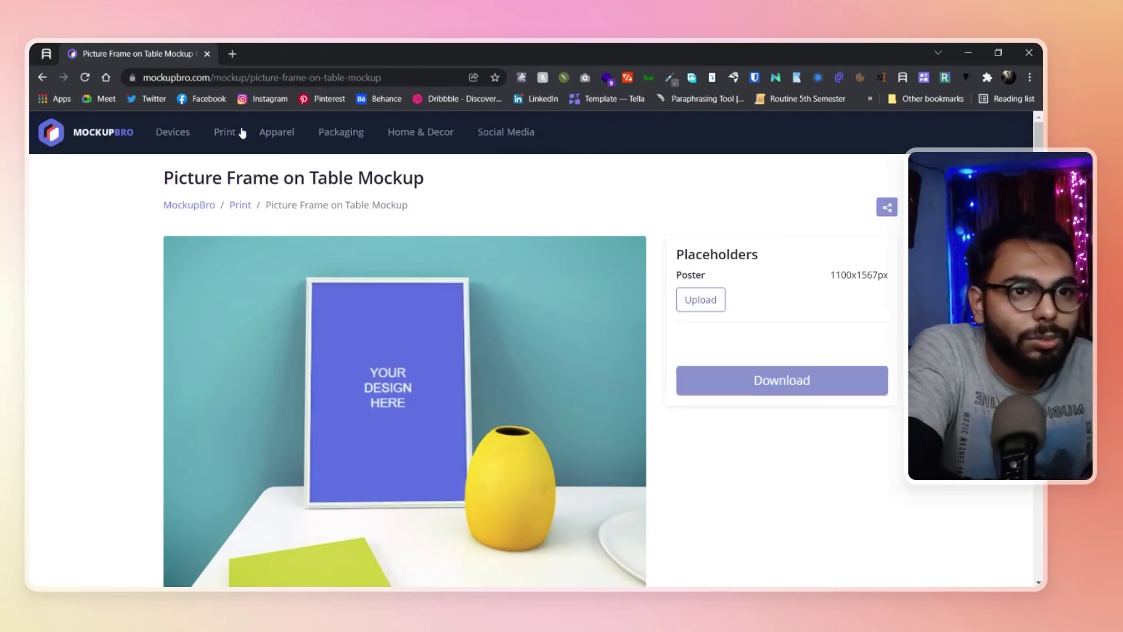
left_click(97, 134)
scroll(503, 286, "down", 3)
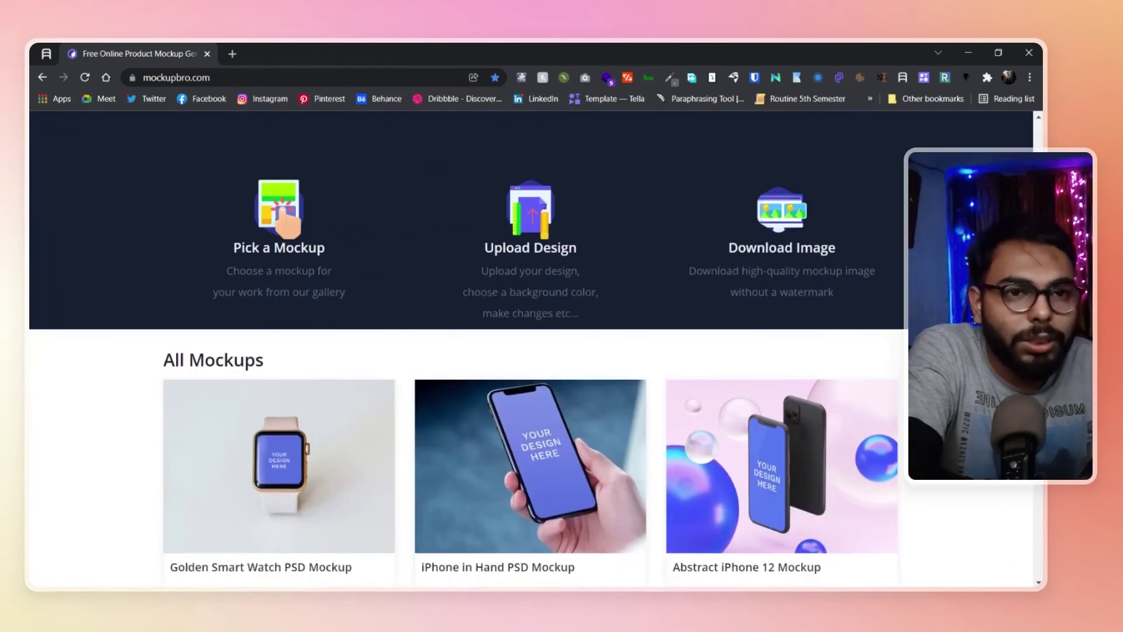
scroll(508, 279, "down", 3)
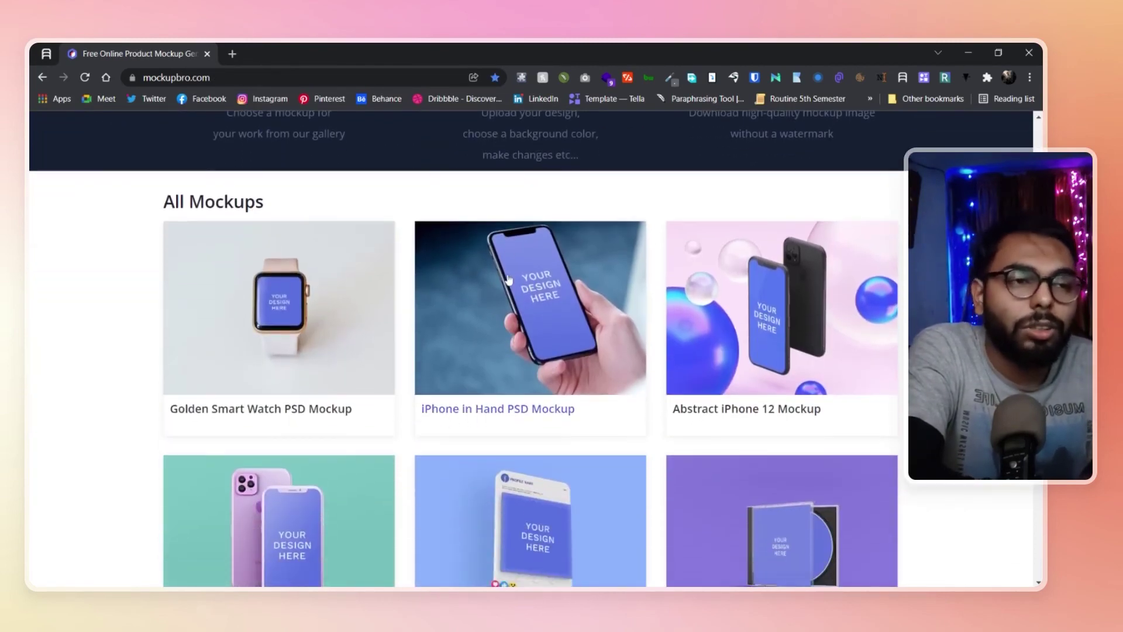
scroll(508, 280, "down", 1)
scroll(507, 280, "down", 7)
scroll(508, 279, "down", 5)
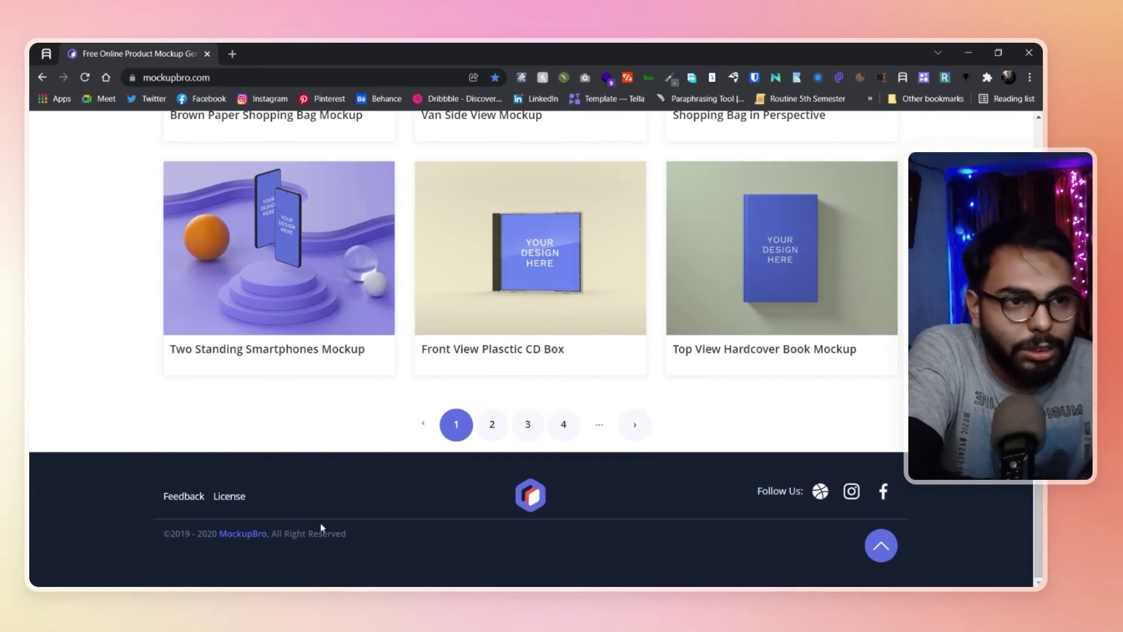
Scroll back up to the three-step overview at the top of the homepage
scroll(320, 528, "up", 6)
scroll(321, 527, "up", 2)
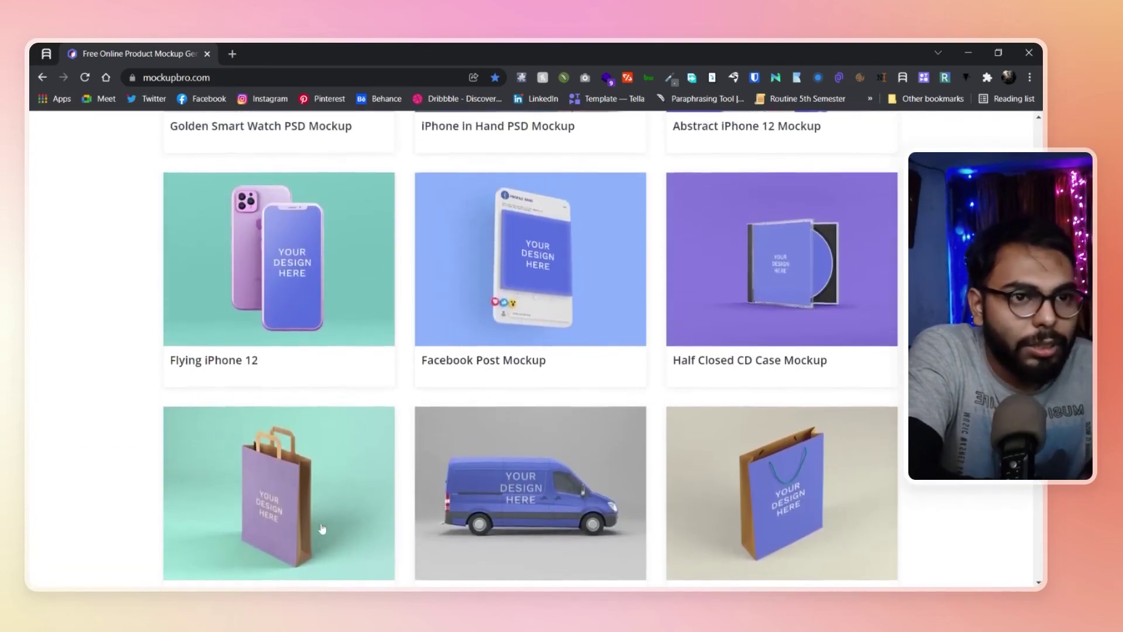
scroll(322, 528, "up", 2)
scroll(322, 528, "up", 3)
scroll(322, 529, "up", 3)
scroll(322, 528, "up", 2)
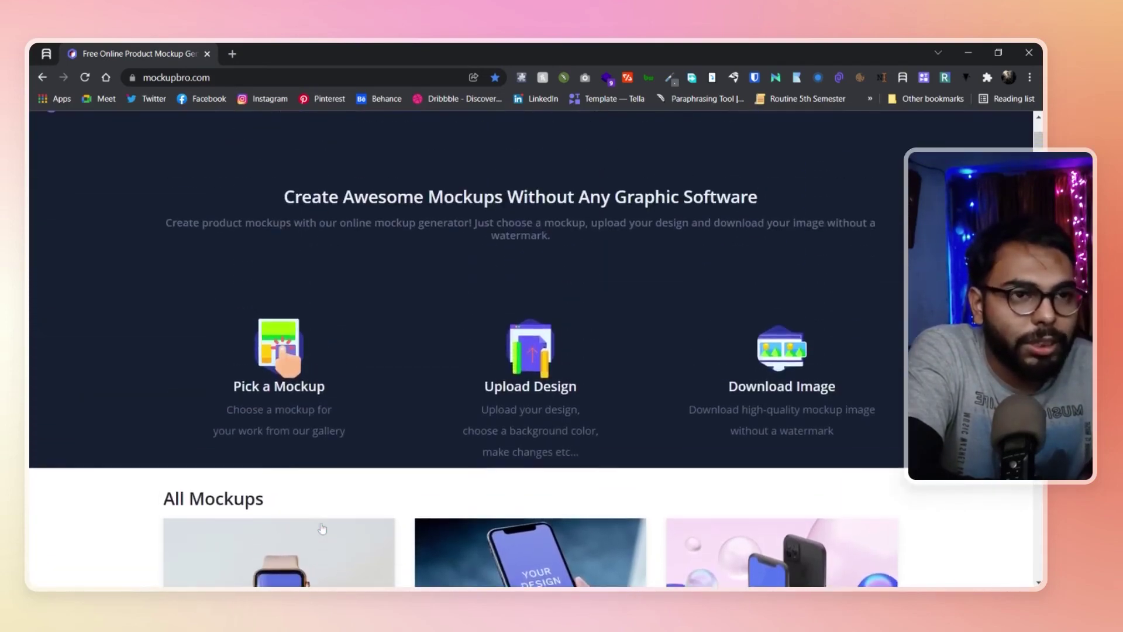
scroll(322, 529, "up", 1)
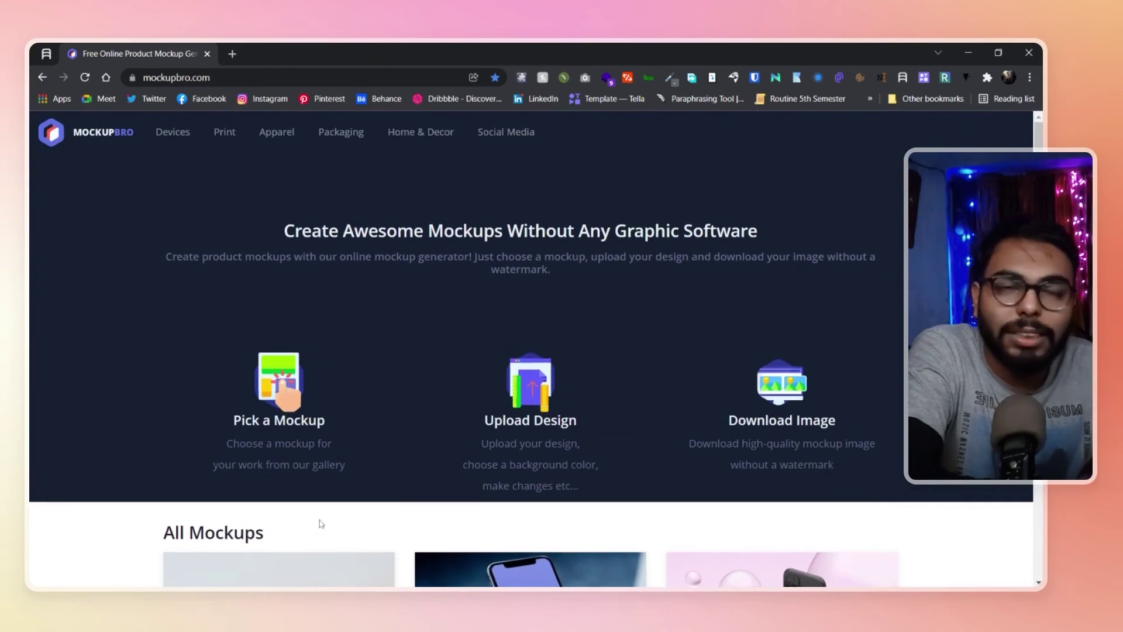